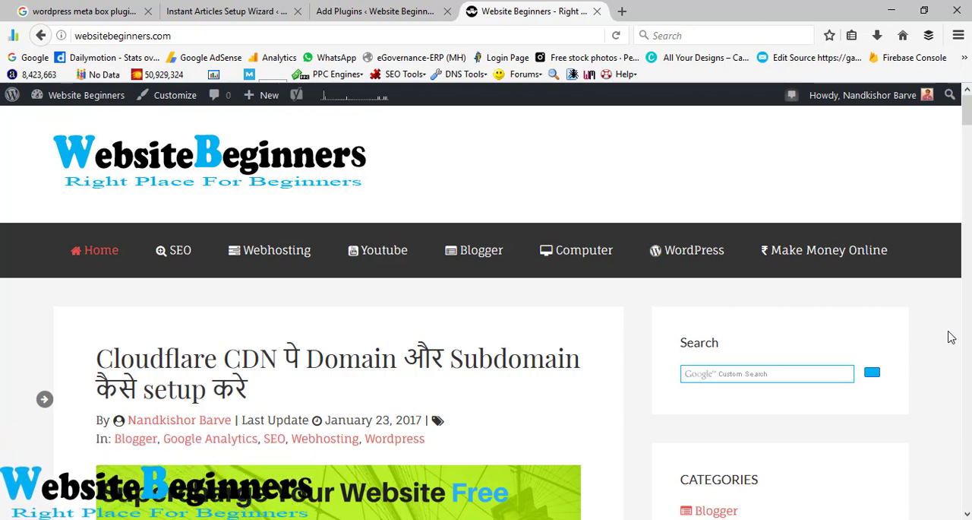
Step: On the Add Plugins page, open the details of the Instant Articles for WP plugin and read its description
{"action": "left_click", "coordinate": [410, 10]}
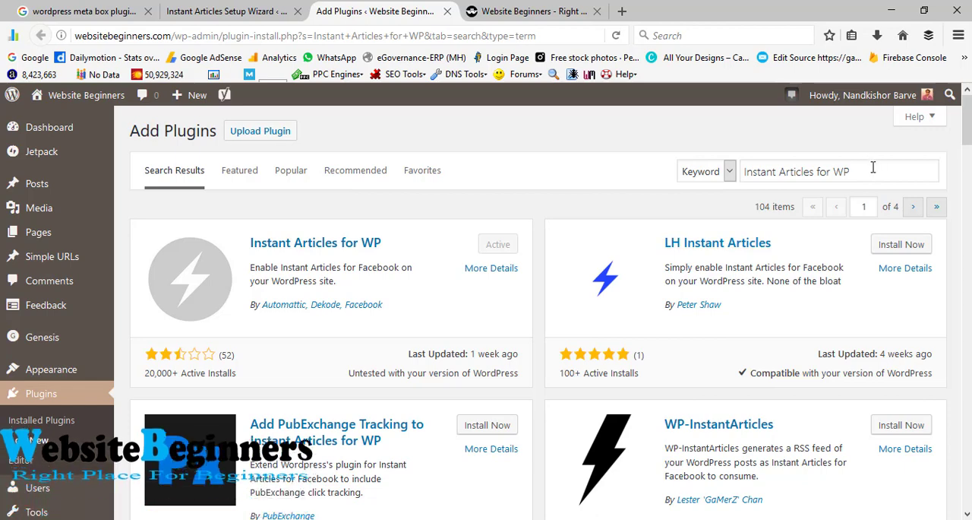
{"action": "left_click_drag", "start_coordinate": [858, 172], "coordinate": [721, 172]}
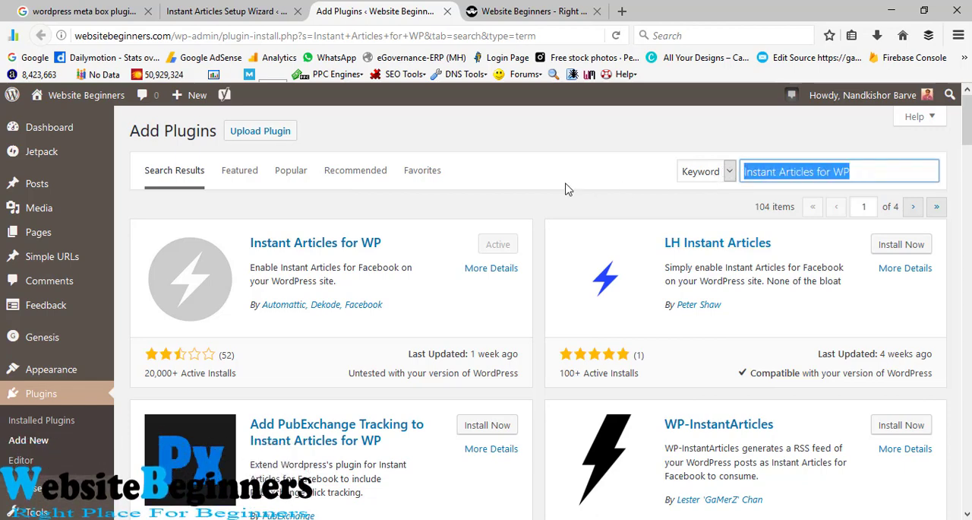
{"action": "left_click", "coordinate": [599, 204]}
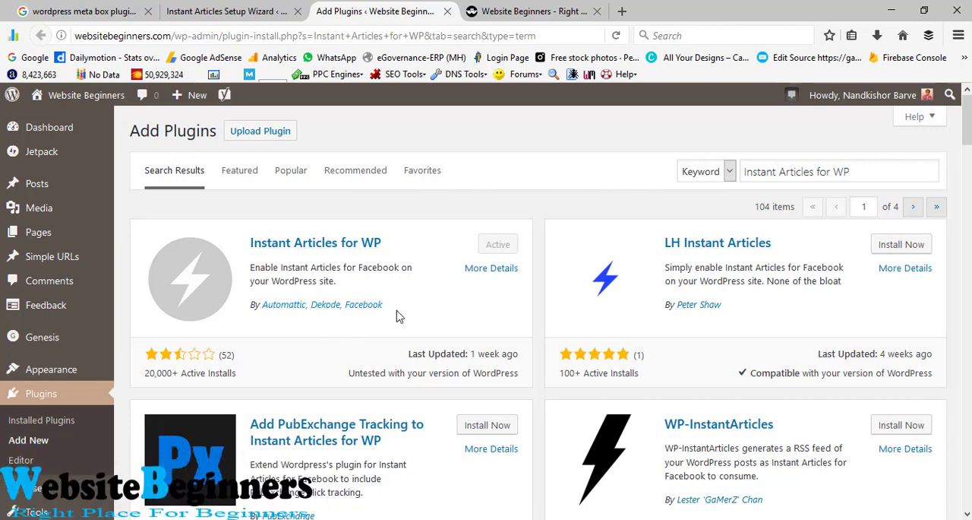
{"action": "left_click_drag", "start_coordinate": [379, 314], "coordinate": [256, 306]}
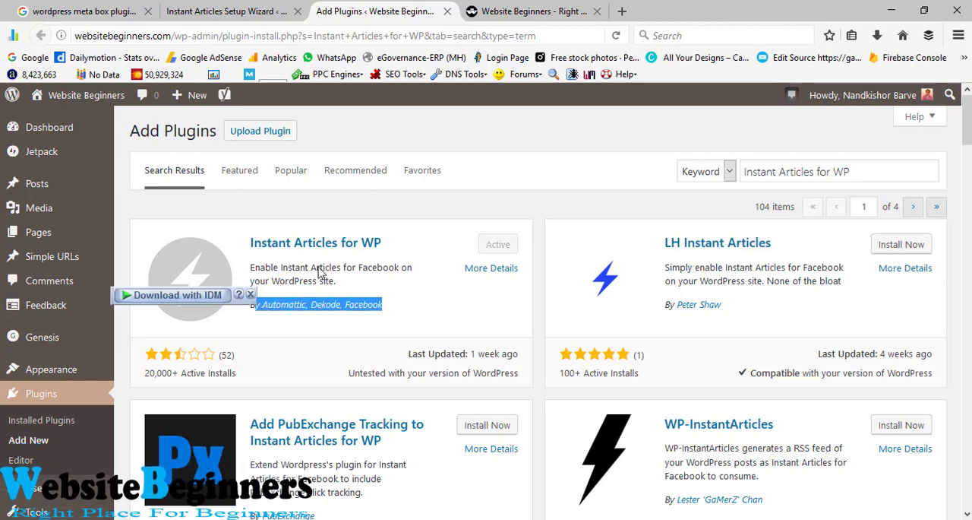
{"action": "left_click", "coordinate": [484, 271]}
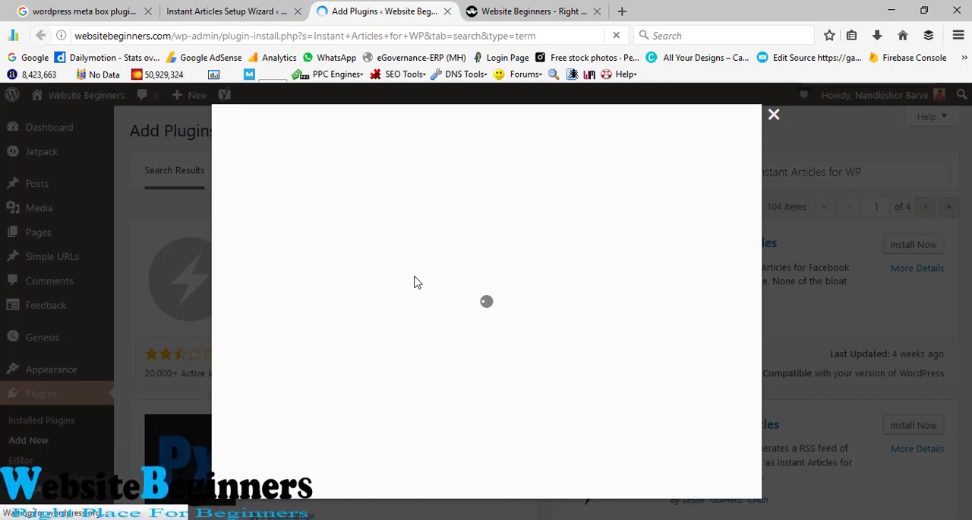
{"action": "scroll", "coordinate": [414, 274], "scroll_direction": "down", "scroll_amount": 2}
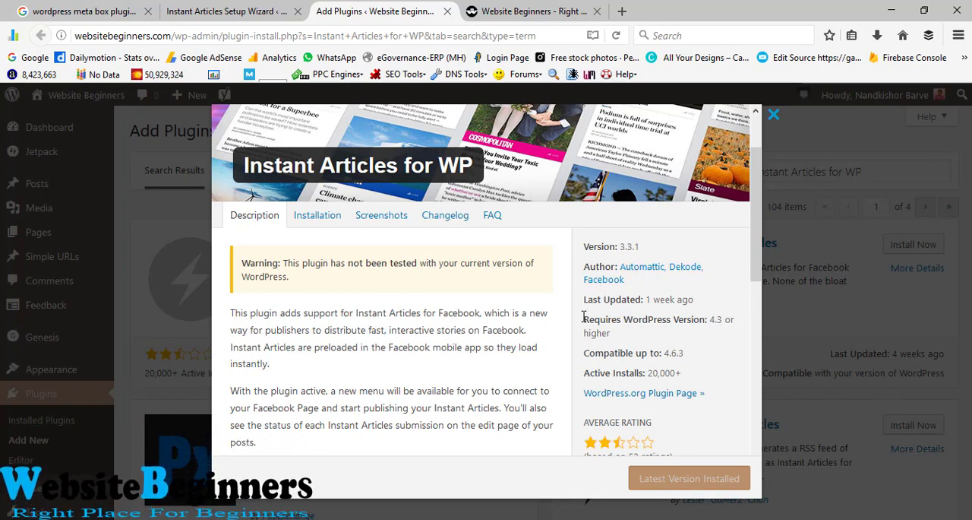
{"action": "scroll", "coordinate": [584, 316], "scroll_direction": "down", "scroll_amount": 3}
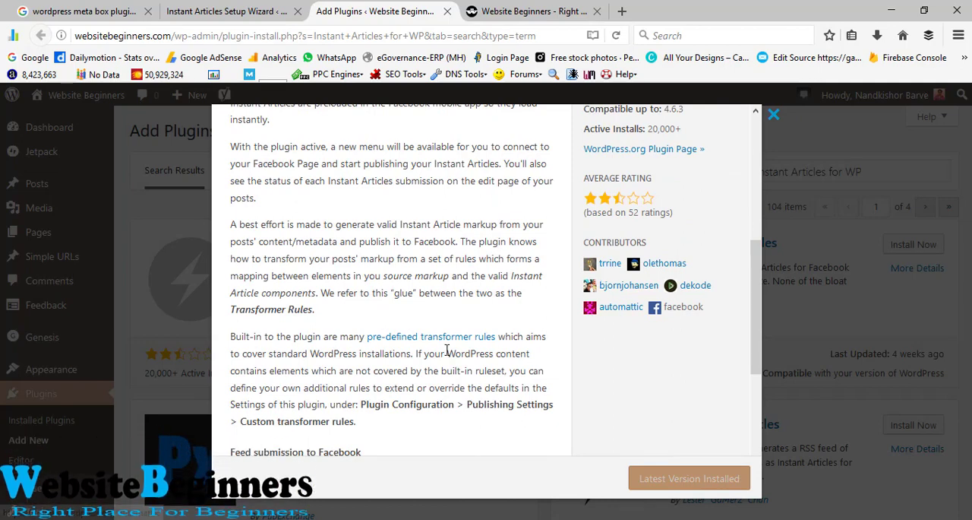
{"action": "scroll", "coordinate": [445, 402], "scroll_direction": "up", "scroll_amount": 4}
Step: Review the changelog, last update, rating and contributors of Instant Articles for WP, and close the plugin details
{"action": "left_click", "coordinate": [441, 305]}
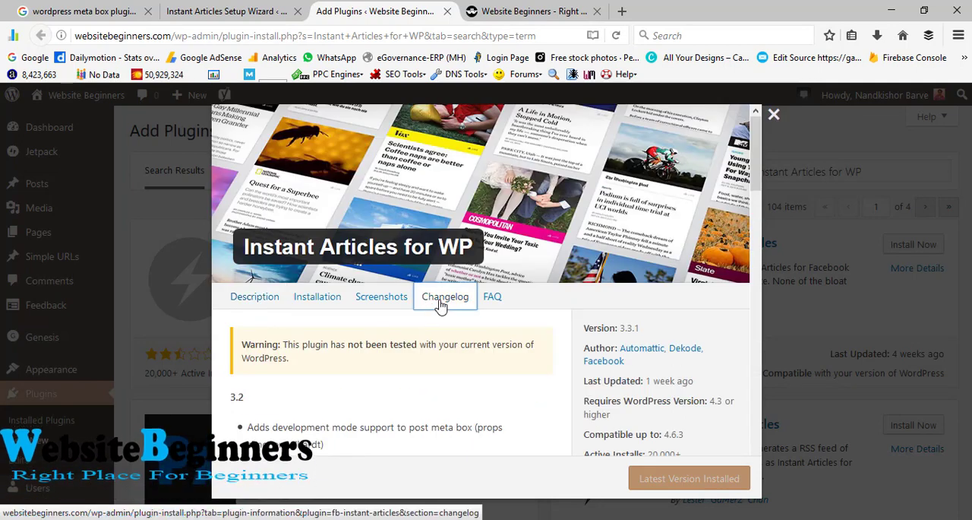
{"action": "scroll", "coordinate": [403, 375], "scroll_direction": "down", "scroll_amount": 2}
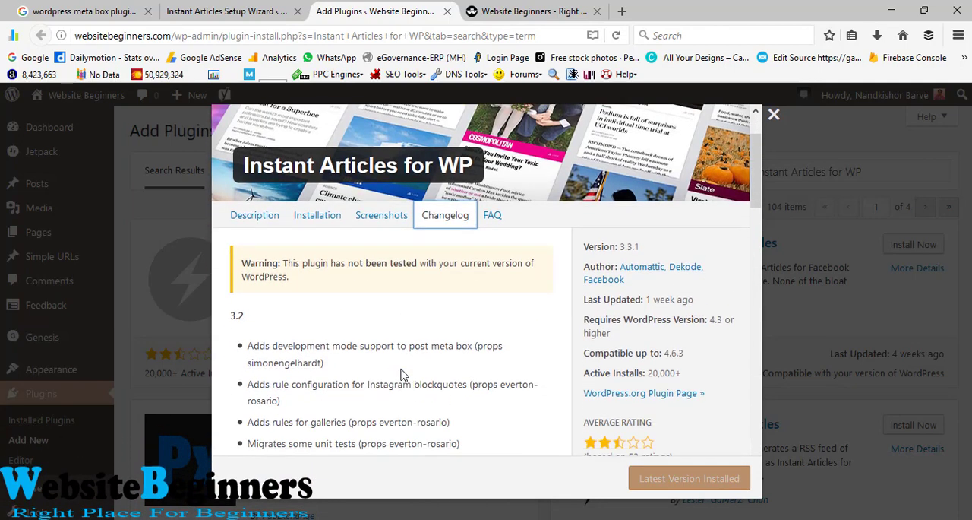
{"action": "scroll", "coordinate": [403, 374], "scroll_direction": "down", "scroll_amount": 4}
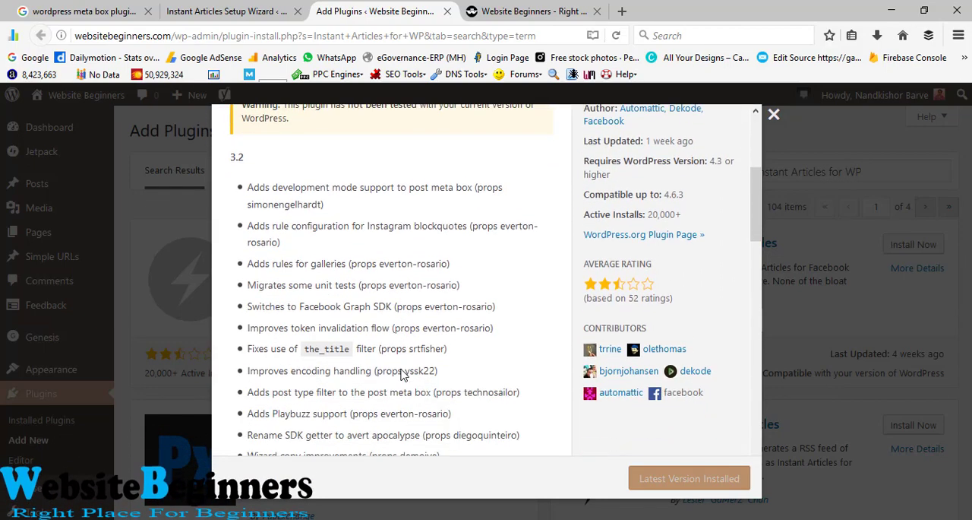
{"action": "scroll", "coordinate": [403, 374], "scroll_direction": "up", "scroll_amount": 7}
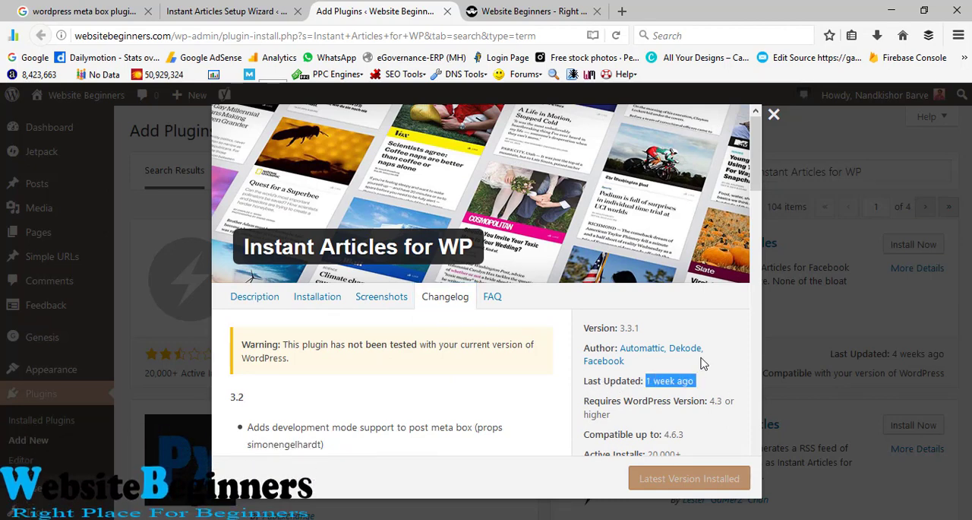
{"action": "scroll", "coordinate": [702, 363], "scroll_direction": "down", "scroll_amount": 3}
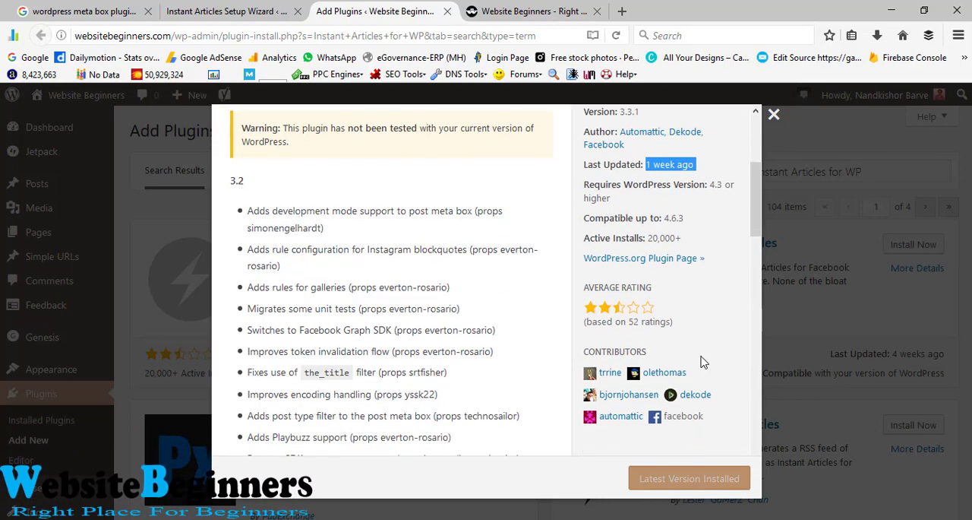
{"action": "scroll", "coordinate": [702, 363], "scroll_direction": "down", "scroll_amount": 1}
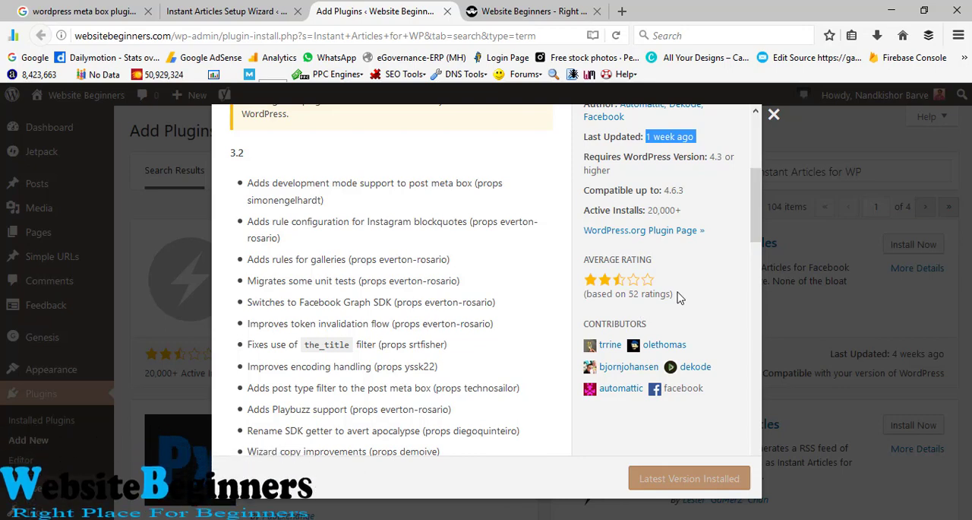
{"action": "scroll", "coordinate": [680, 296], "scroll_direction": "up", "scroll_amount": 5}
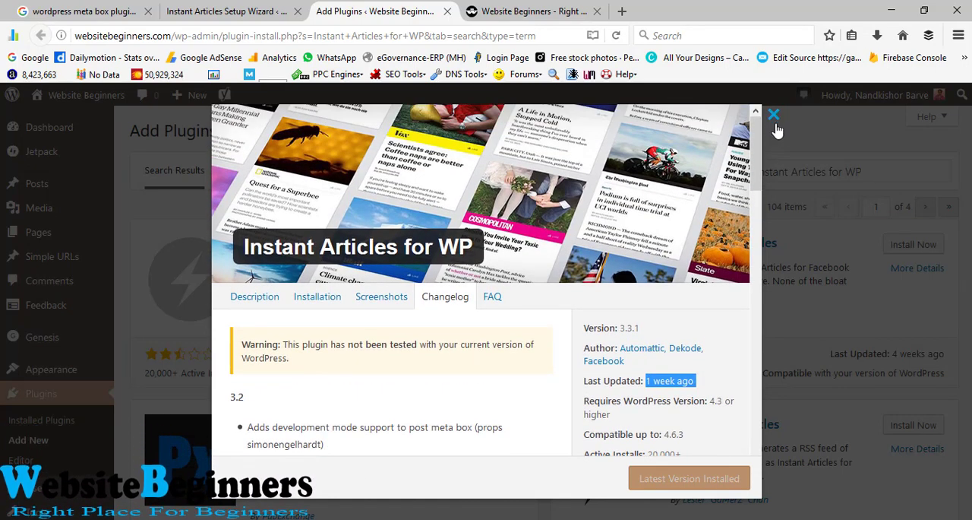
{"action": "left_click", "coordinate": [774, 116]}
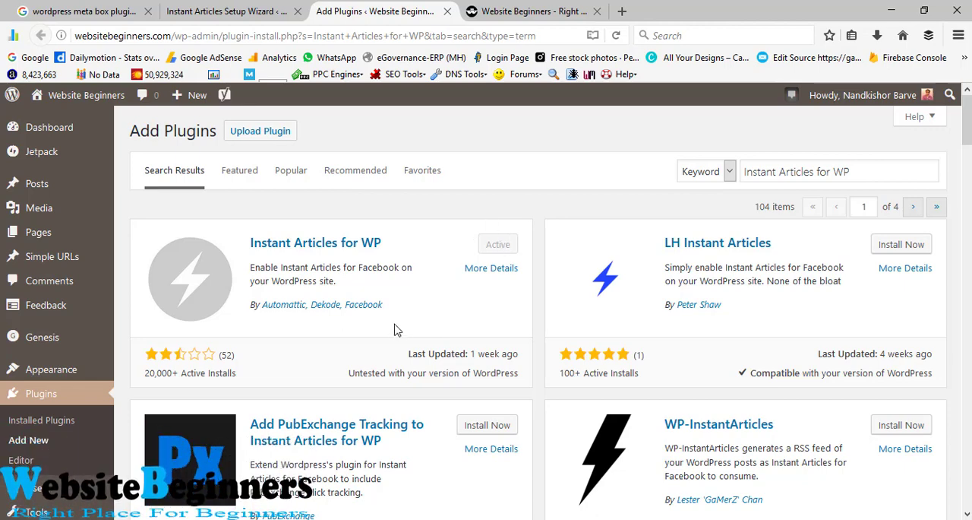
Step: Open the Instant Articles setup wizard and start it to reach the Facebook Developers App login form
{"action": "scroll", "coordinate": [456, 243], "scroll_direction": "down", "scroll_amount": 2}
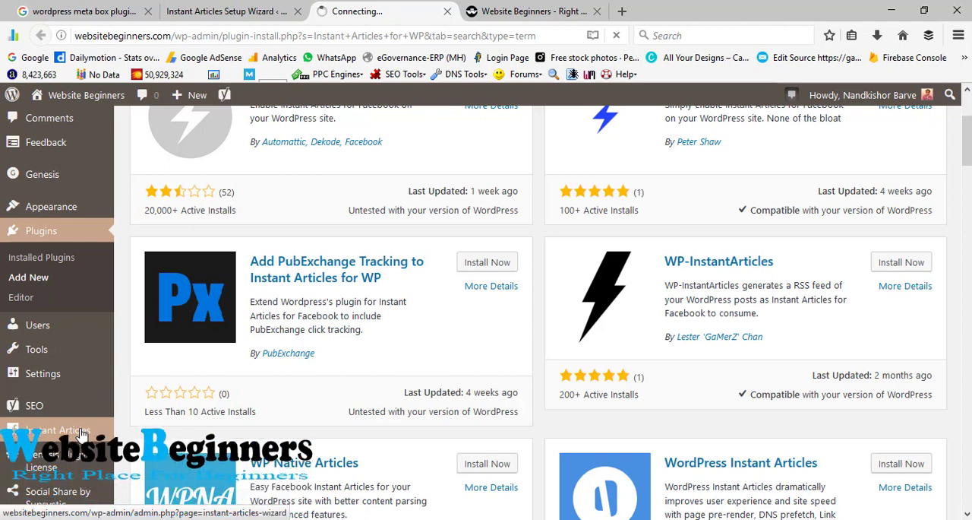
{"action": "scroll", "coordinate": [334, 395], "scroll_direction": "down", "scroll_amount": 1}
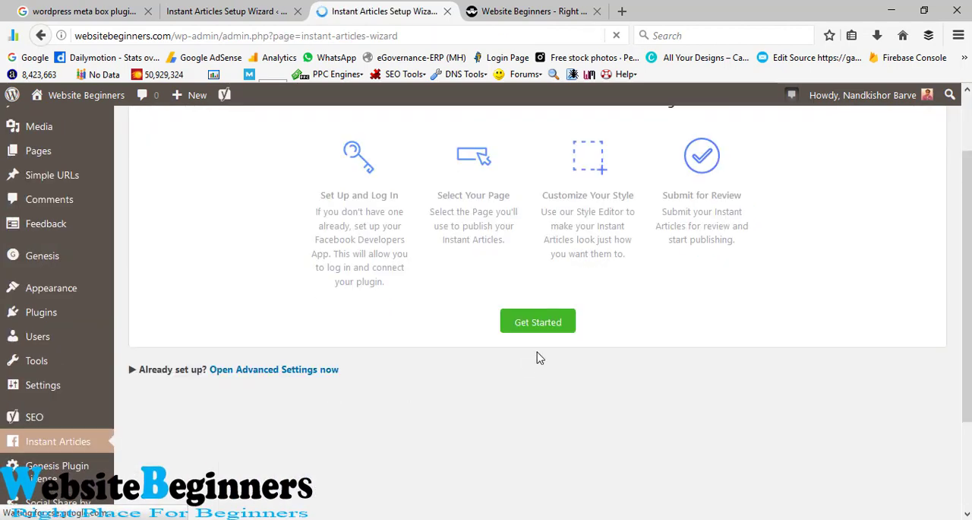
{"action": "left_click", "coordinate": [547, 328]}
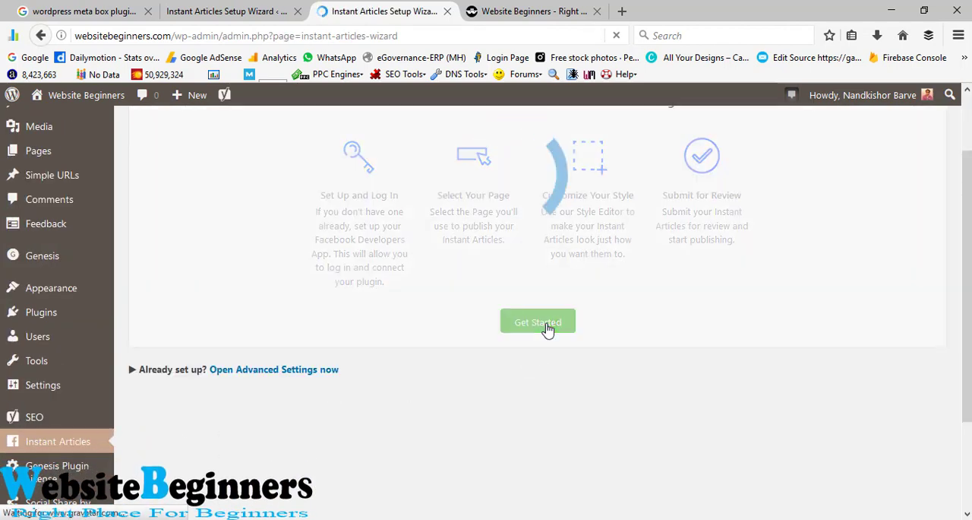
{"action": "scroll", "coordinate": [489, 369], "scroll_direction": "down", "scroll_amount": 1}
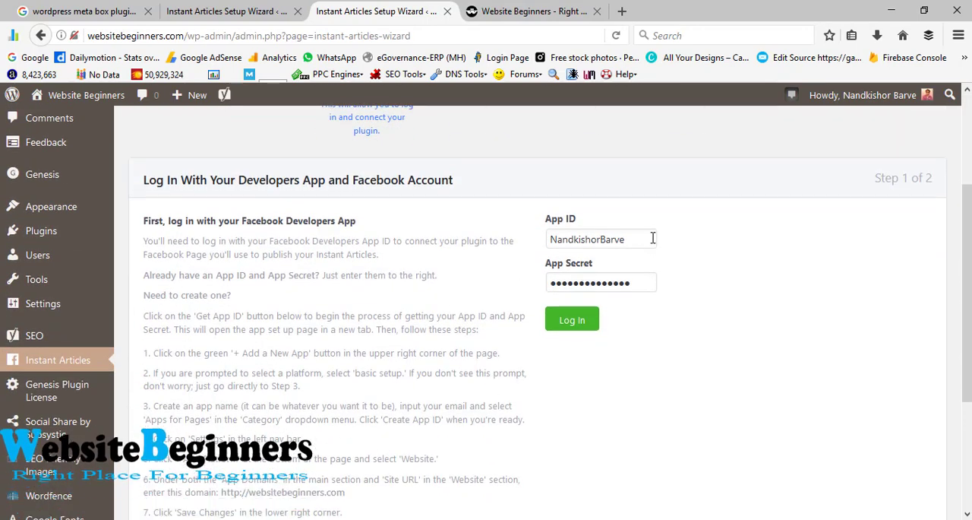
Step: Examine the App ID and App Secret fields required to log in with the Facebook Developers App
{"action": "left_click_drag", "start_coordinate": [653, 237], "coordinate": [551, 239]}
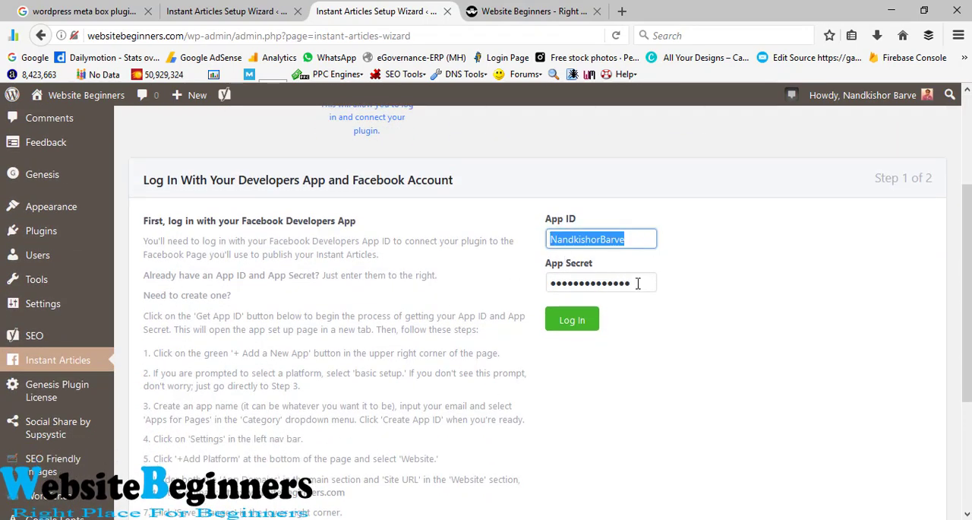
{"action": "left_click_drag", "start_coordinate": [638, 283], "coordinate": [527, 289]}
{"action": "left_click", "coordinate": [624, 239]}
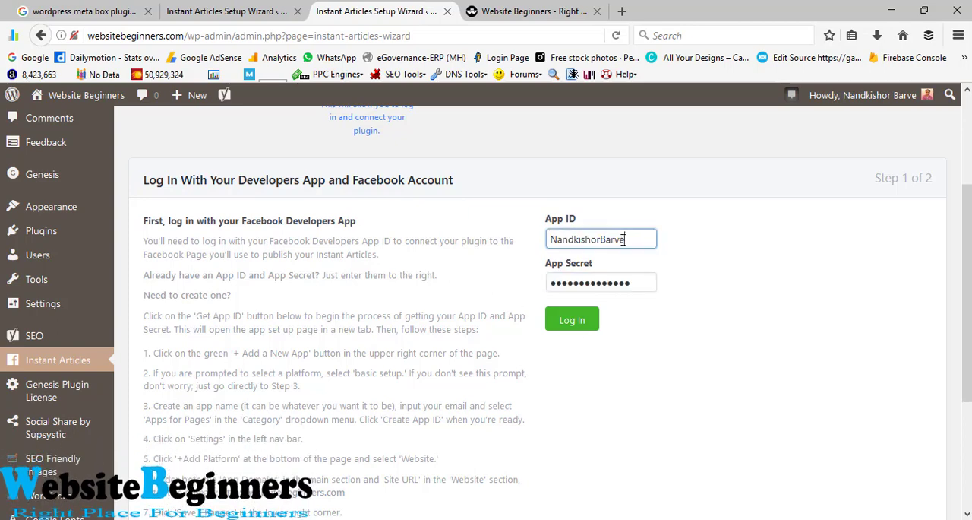
{"action": "left_click_drag", "start_coordinate": [639, 239], "coordinate": [497, 245]}
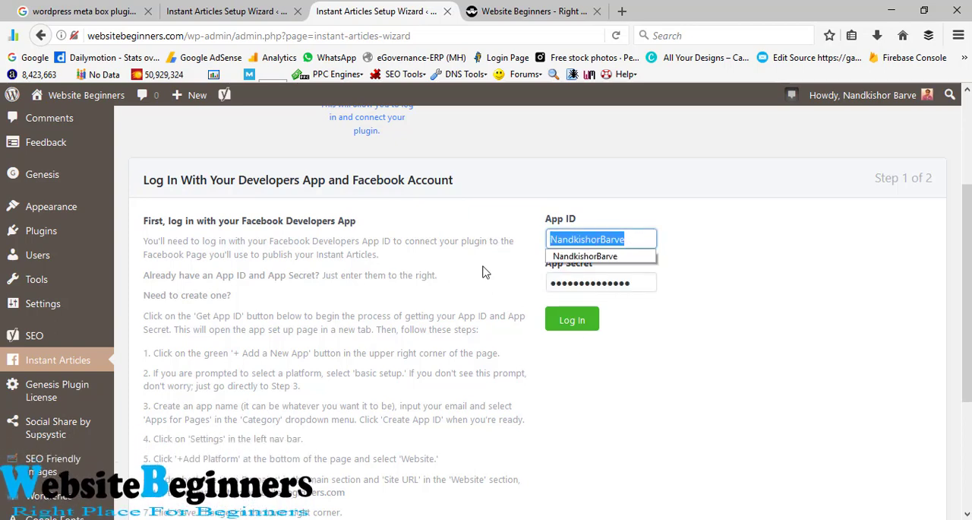
{"action": "left_click", "coordinate": [699, 276]}
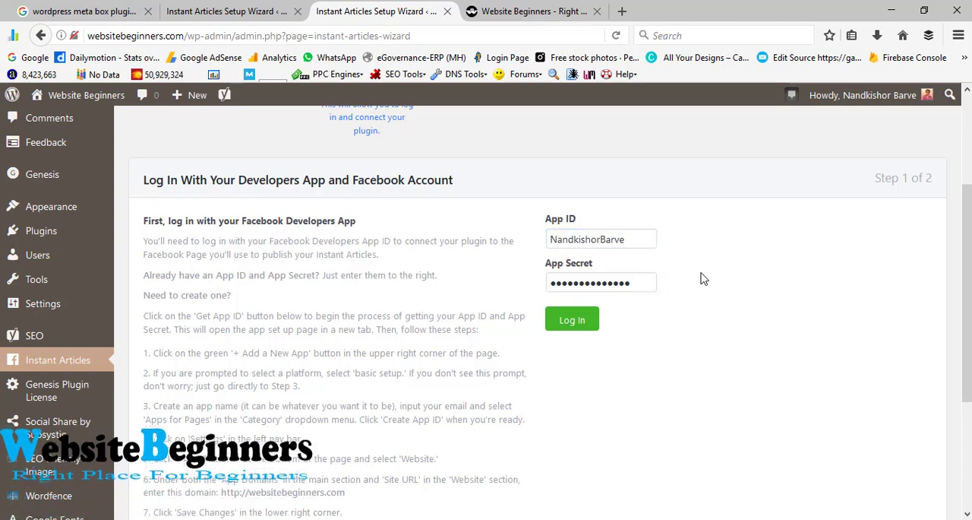
{"action": "left_click_drag", "start_coordinate": [640, 284], "coordinate": [447, 287]}
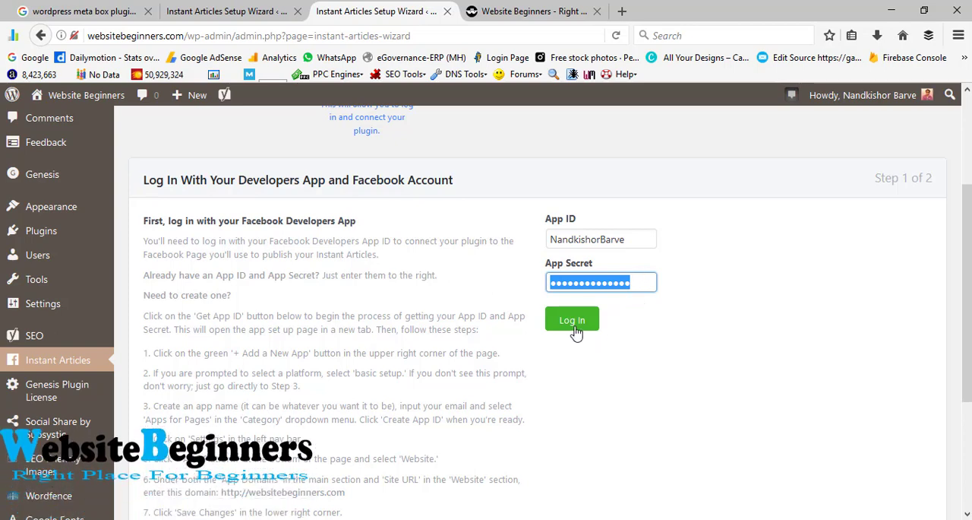
Step: Search Google for the phrase "Facebook Developers App" from the wizard's login instructions
{"action": "scroll", "coordinate": [376, 346], "scroll_direction": "up", "scroll_amount": 1}
{"action": "scroll", "coordinate": [376, 345], "scroll_direction": "up", "scroll_amount": 2}
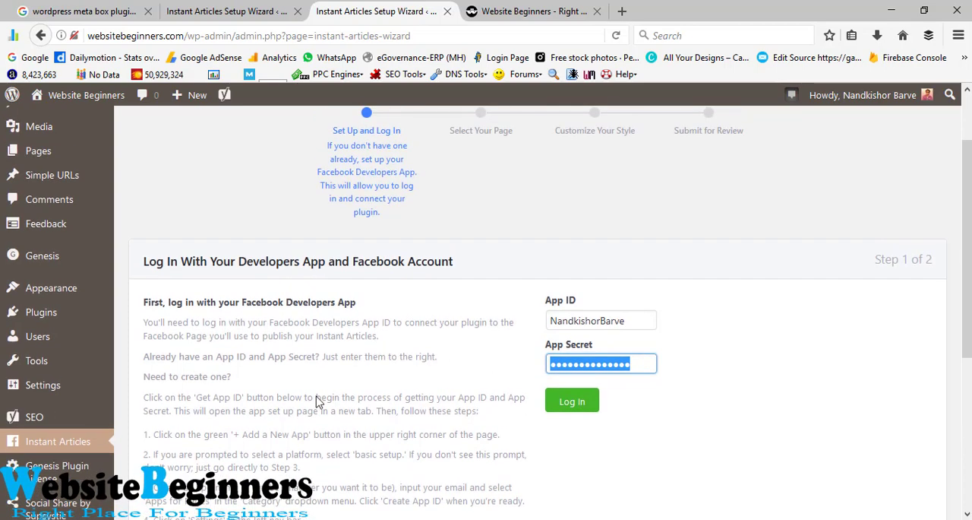
{"action": "left_click_drag", "start_coordinate": [242, 302], "coordinate": [344, 304]}
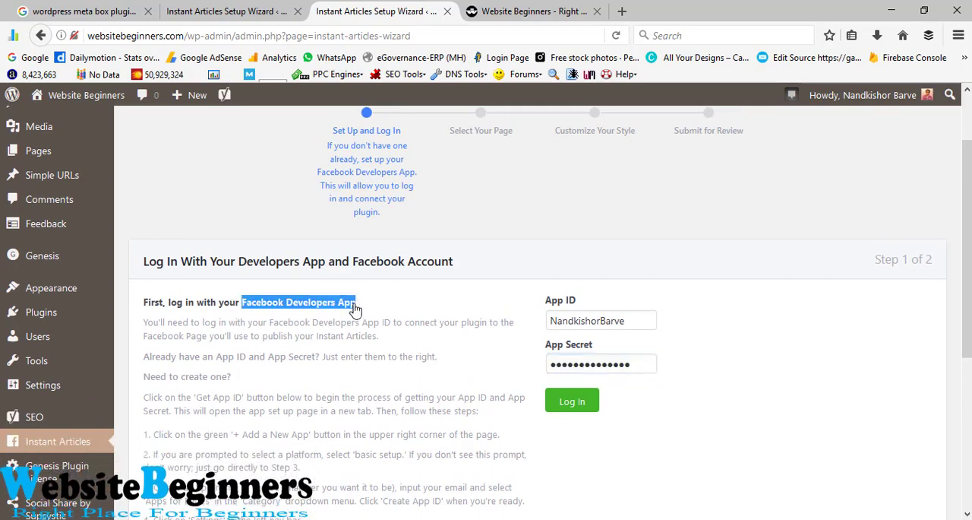
{"action": "right_click", "coordinate": [338, 307]}
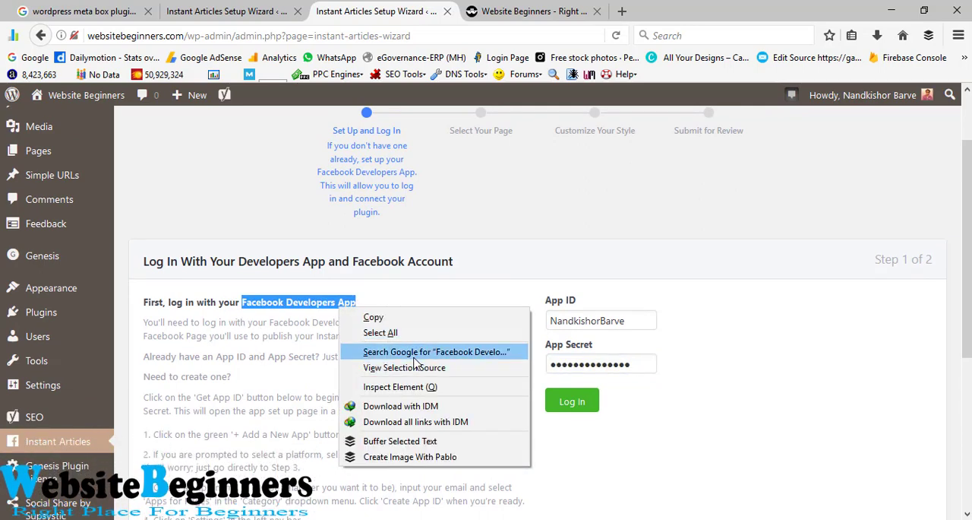
{"action": "left_click", "coordinate": [414, 351]}
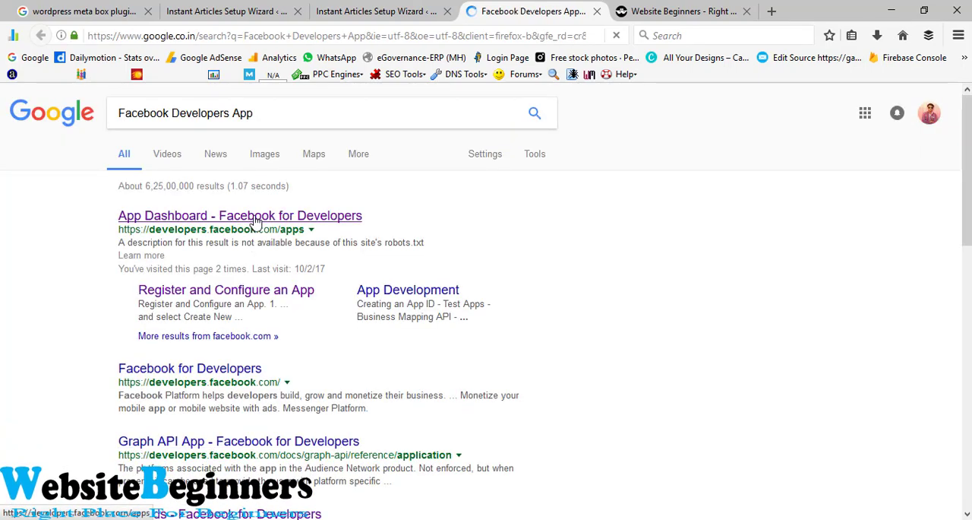
Step: Open the "App Dashboard - Facebook for Developers" search result in a new tab and switch to it
{"action": "right_click", "coordinate": [256, 220]}
{"action": "left_click", "coordinate": [313, 226]}
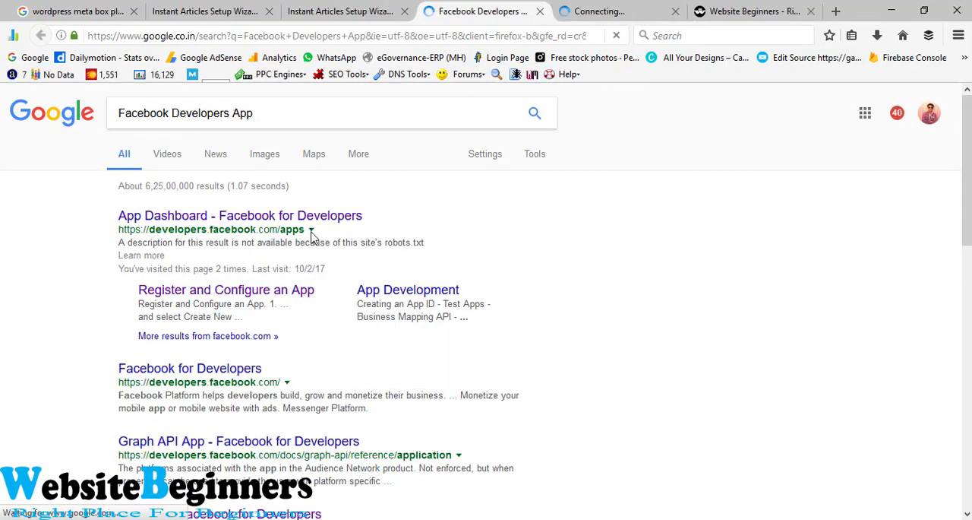
{"action": "key", "text": "ctrl+Tab"}
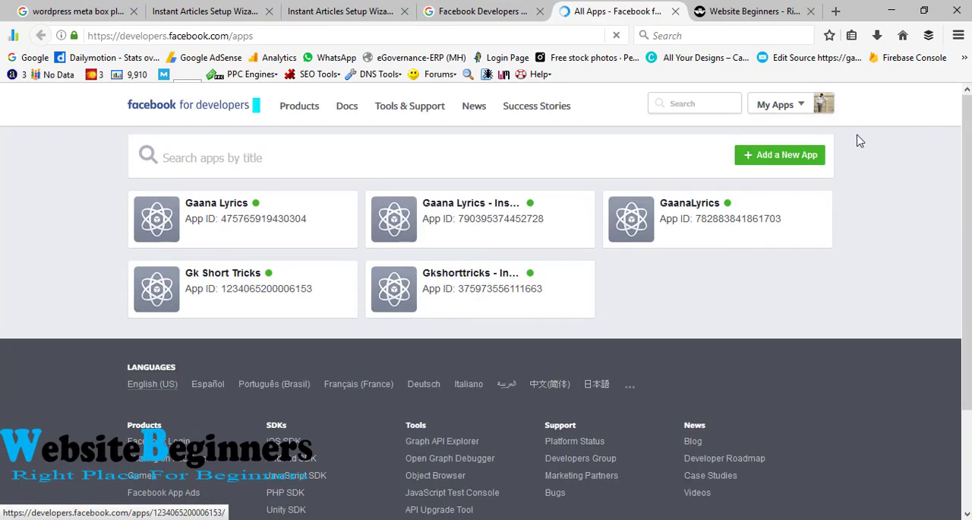
Step: Add a new Facebook app with the display name "Website Beginners" and the Education category, and submit it for creation
{"action": "left_click", "coordinate": [802, 162]}
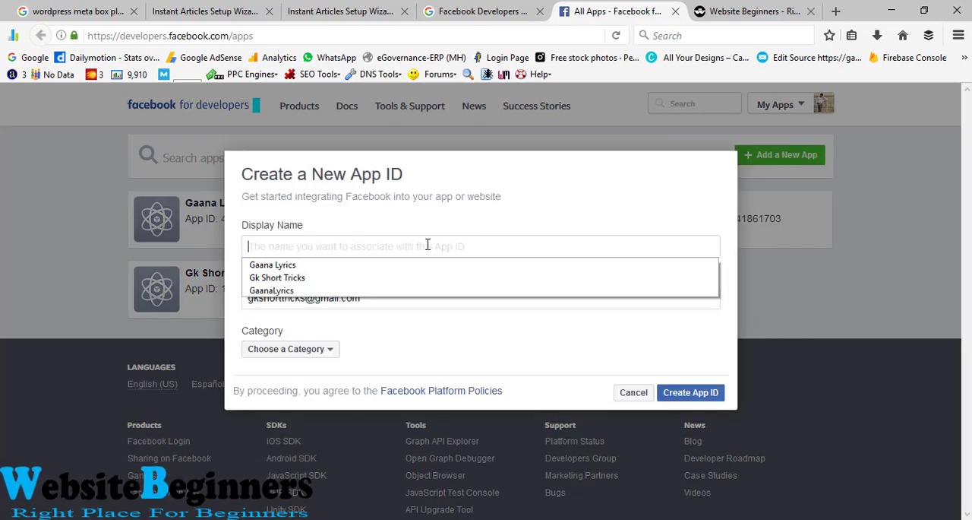
{"action": "type", "text": "Website Beginners"}
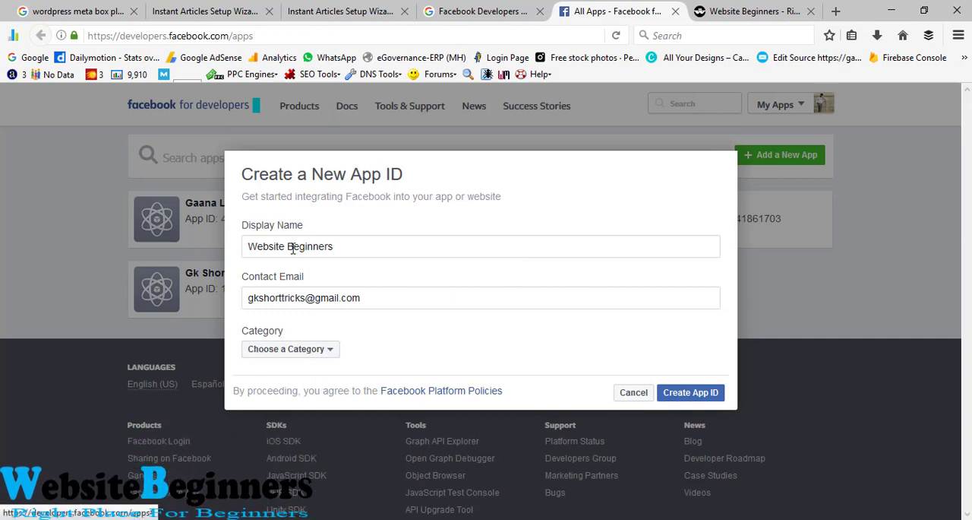
{"action": "left_click", "coordinate": [331, 354]}
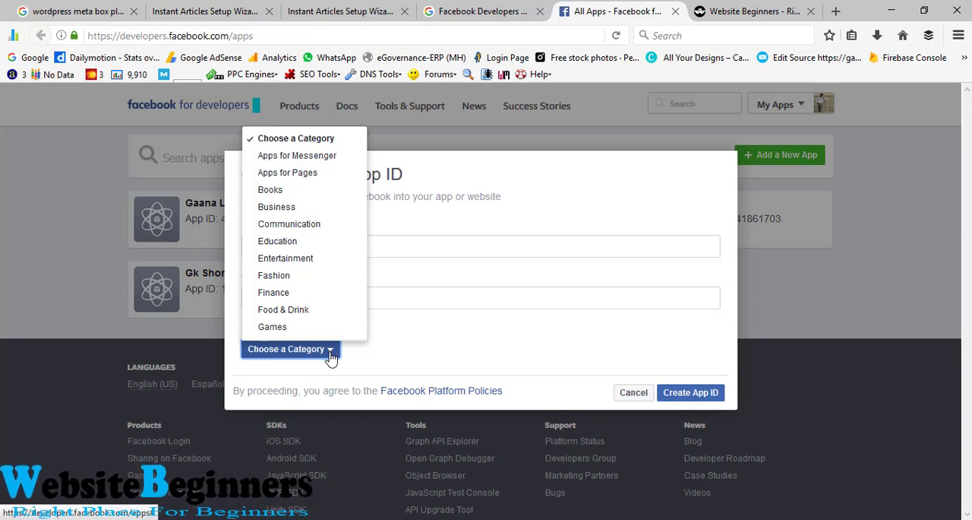
{"action": "left_click", "coordinate": [322, 244]}
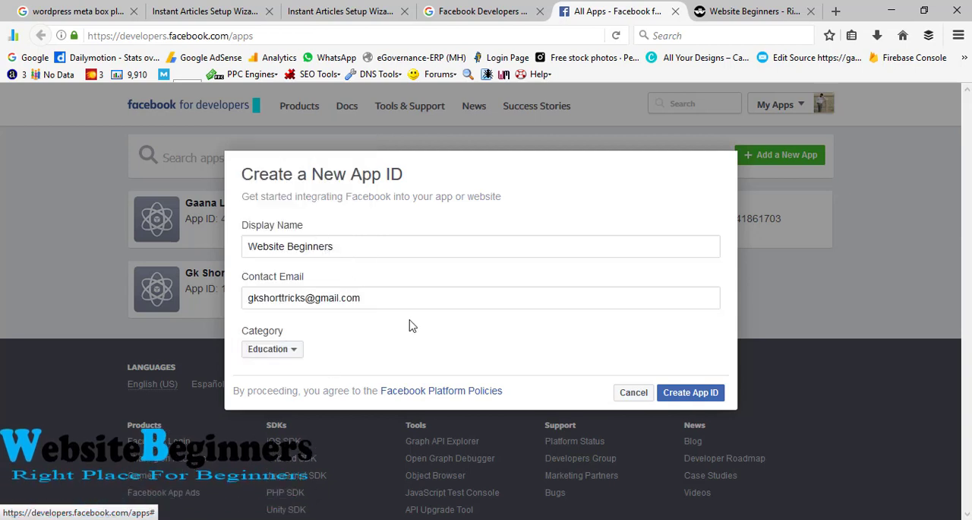
{"action": "left_click", "coordinate": [690, 392]}
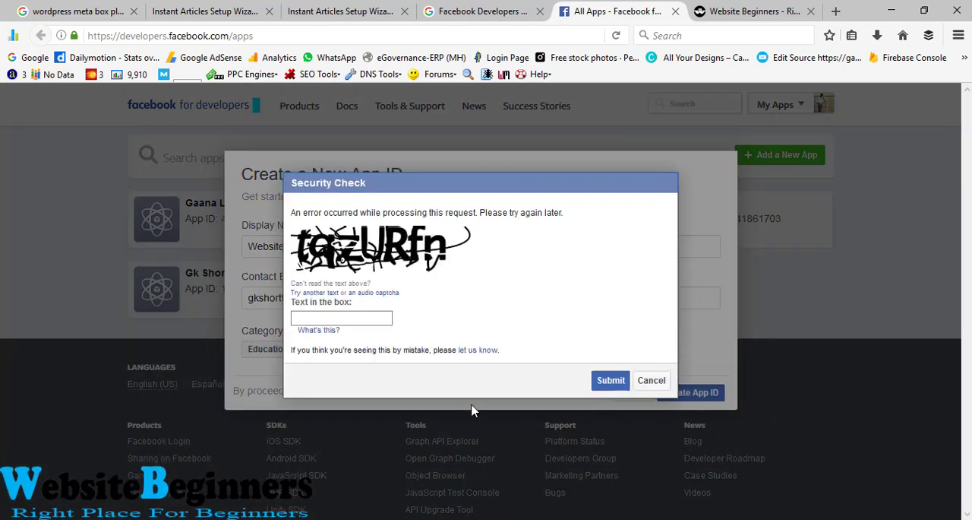
Step: Enter the characters from the security check image and submit them to create the new app
{"action": "left_click", "coordinate": [338, 314]}
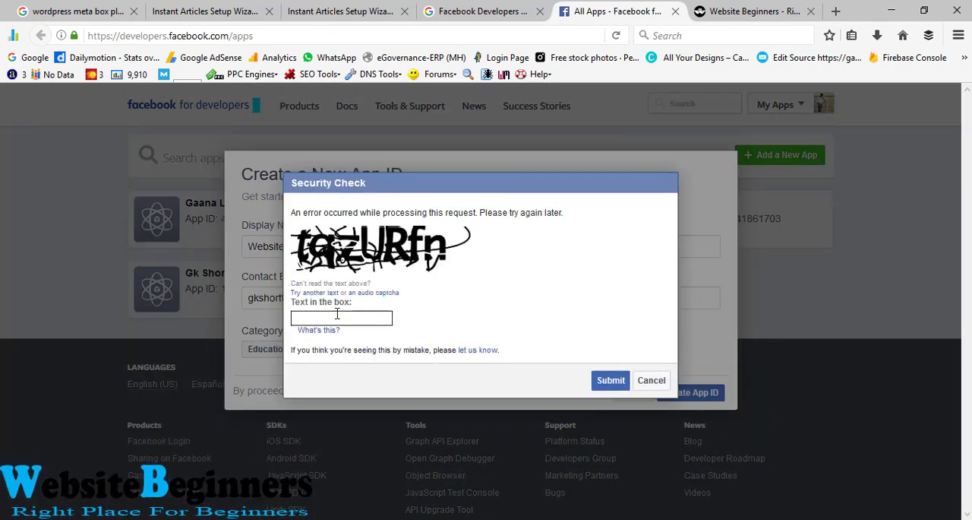
{"action": "type", "text": "t"}
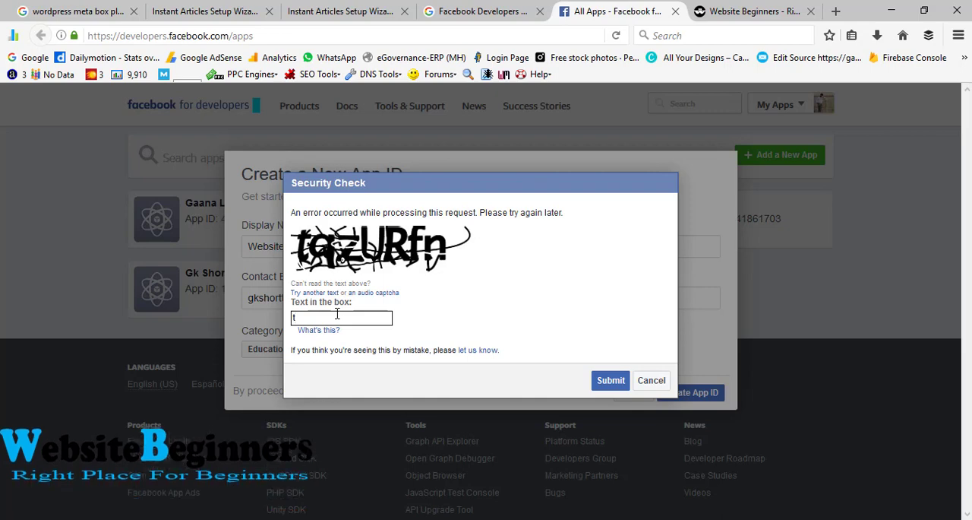
{"action": "type", "text": "qzURfn"}
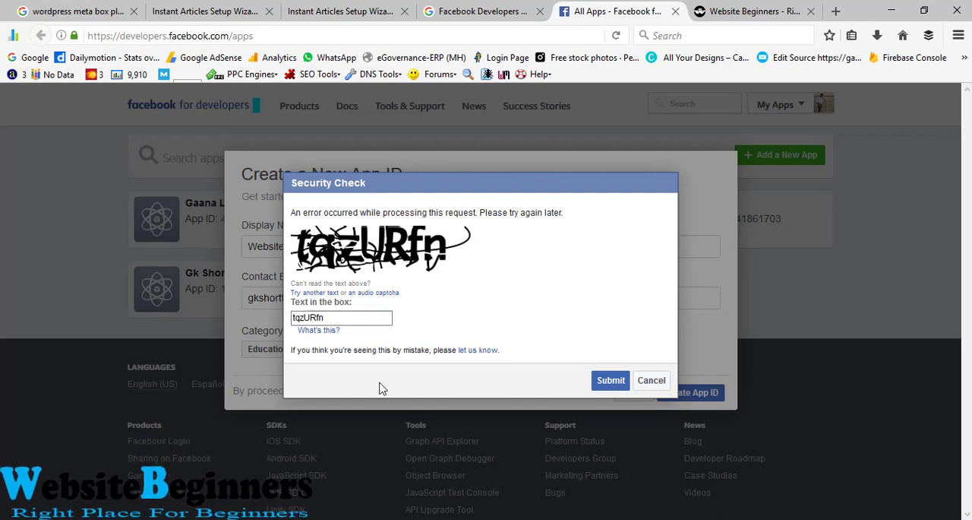
{"action": "left_click", "coordinate": [610, 379]}
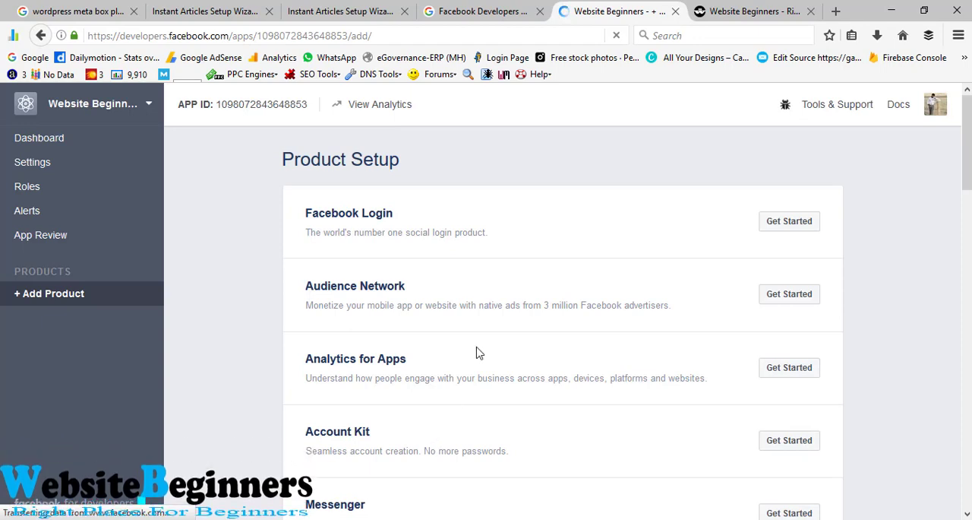
Step: Make the Website Beginners app public on its App Review page, confirm the change, and review the approved login permissions
{"action": "scroll", "coordinate": [477, 352], "scroll_direction": "down", "scroll_amount": 3}
{"action": "scroll", "coordinate": [479, 351], "scroll_direction": "up", "scroll_amount": 3}
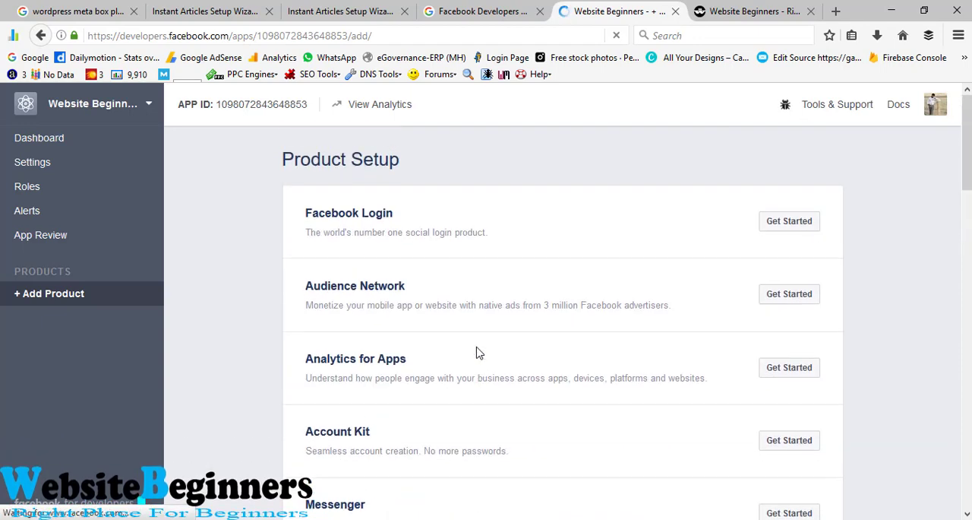
{"action": "left_click", "coordinate": [43, 236]}
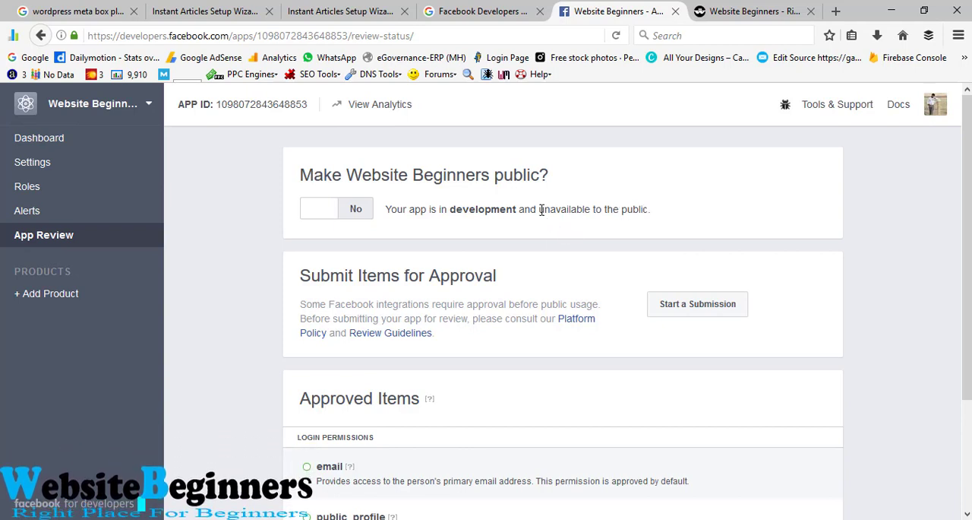
{"action": "left_click_drag", "start_coordinate": [545, 213], "coordinate": [659, 214]}
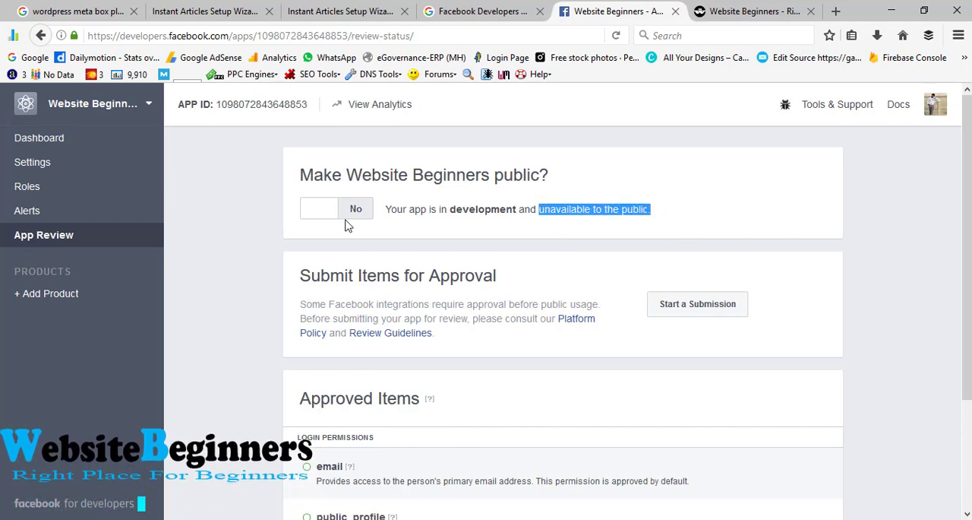
{"action": "left_click", "coordinate": [312, 211]}
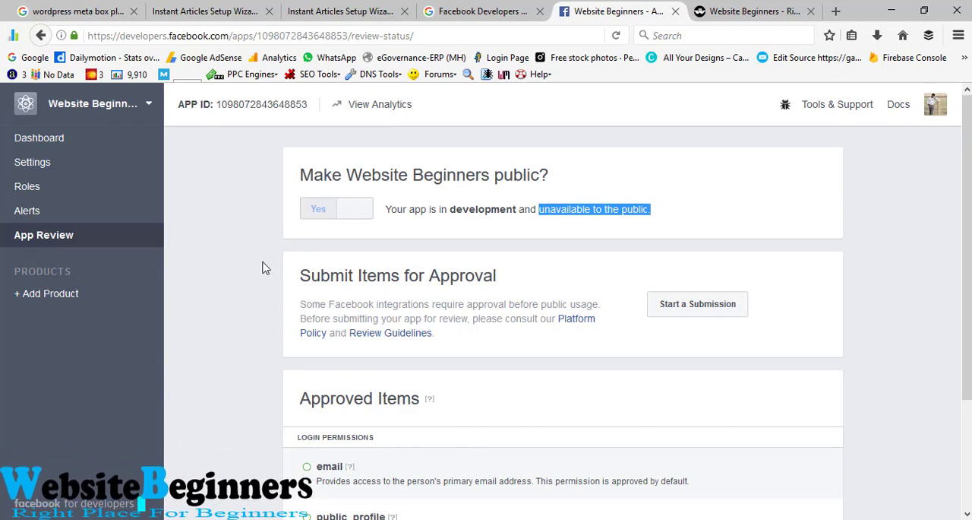
{"action": "scroll", "coordinate": [262, 268], "scroll_direction": "down", "scroll_amount": 3}
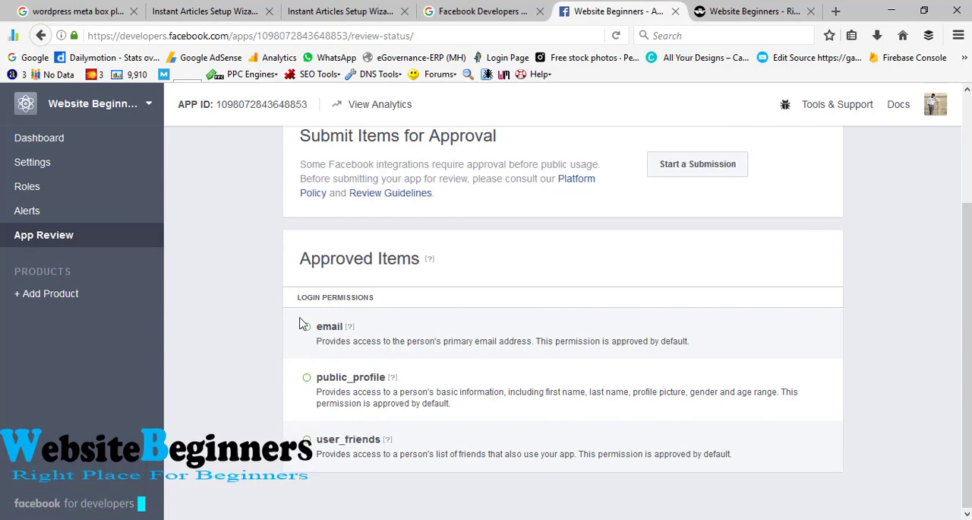
{"action": "scroll", "coordinate": [265, 243], "scroll_direction": "up", "scroll_amount": 4}
{"action": "scroll", "coordinate": [265, 296], "scroll_direction": "down", "scroll_amount": 4}
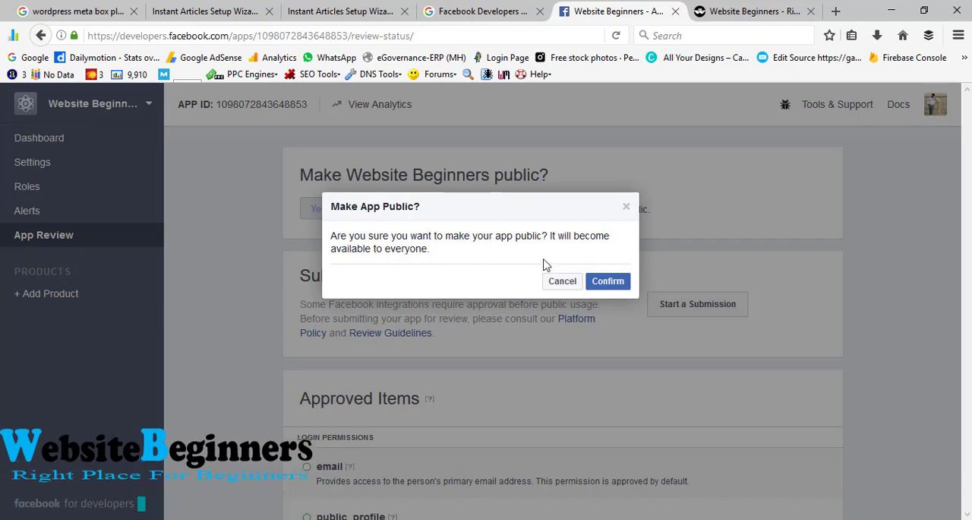
{"action": "left_click", "coordinate": [608, 281]}
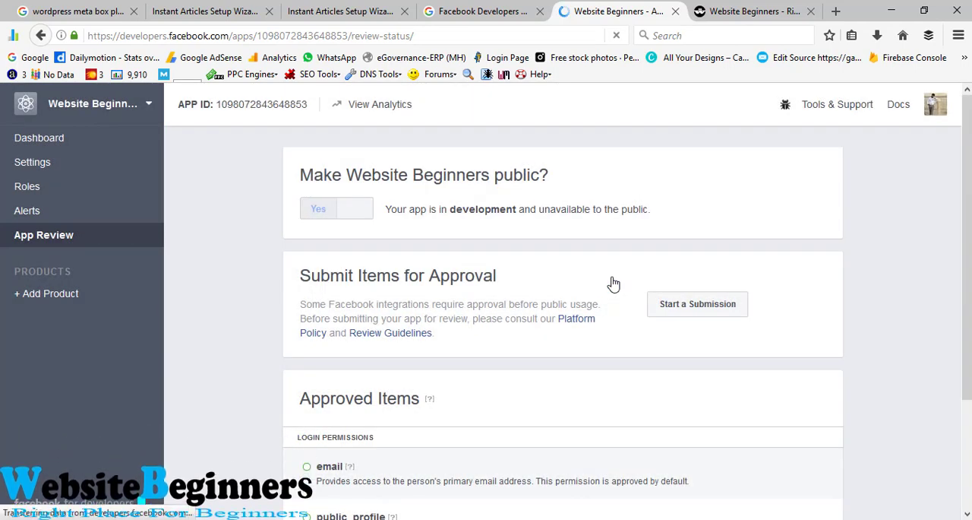
{"action": "scroll", "coordinate": [524, 261], "scroll_direction": "down", "scroll_amount": 3}
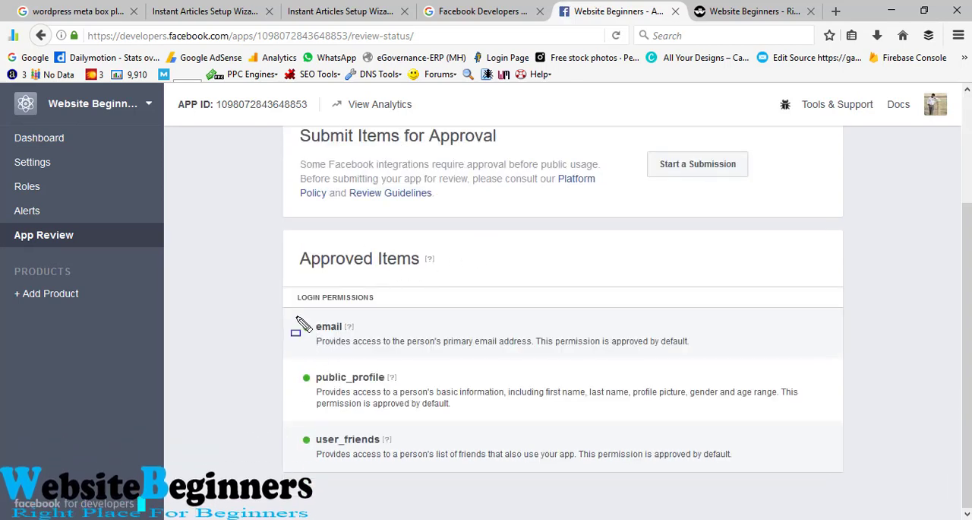
{"action": "mouse_move", "coordinate": [295, 318]}
{"action": "left_mouse_down"}
{"action": "mouse_move", "coordinate": [304, 438]}
{"action": "mouse_move", "coordinate": [445, 466]}
{"action": "mouse_move", "coordinate": [722, 455]}
{"action": "mouse_move", "coordinate": [787, 471]}
{"action": "left_mouse_up"}
{"action": "scroll", "coordinate": [256, 323], "scroll_direction": "up", "scroll_amount": 3}
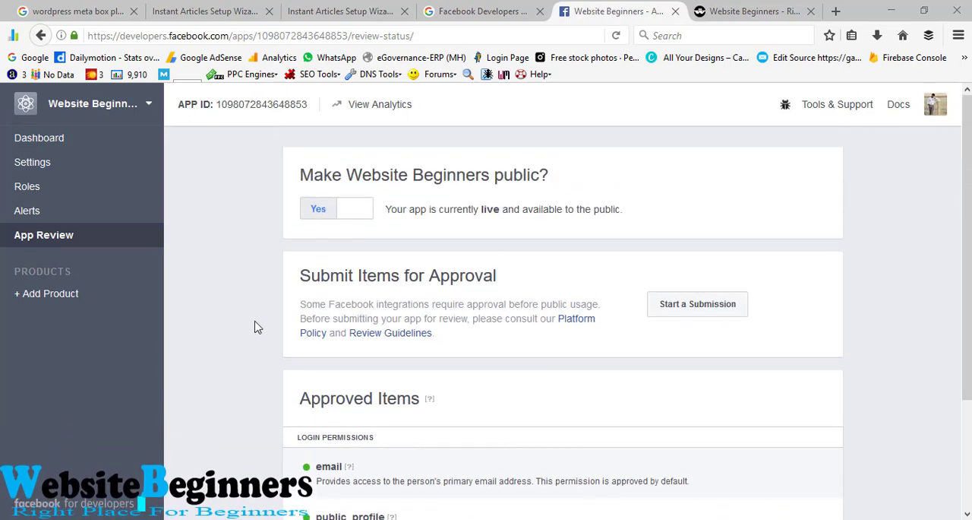
{"action": "left_click", "coordinate": [34, 164]}
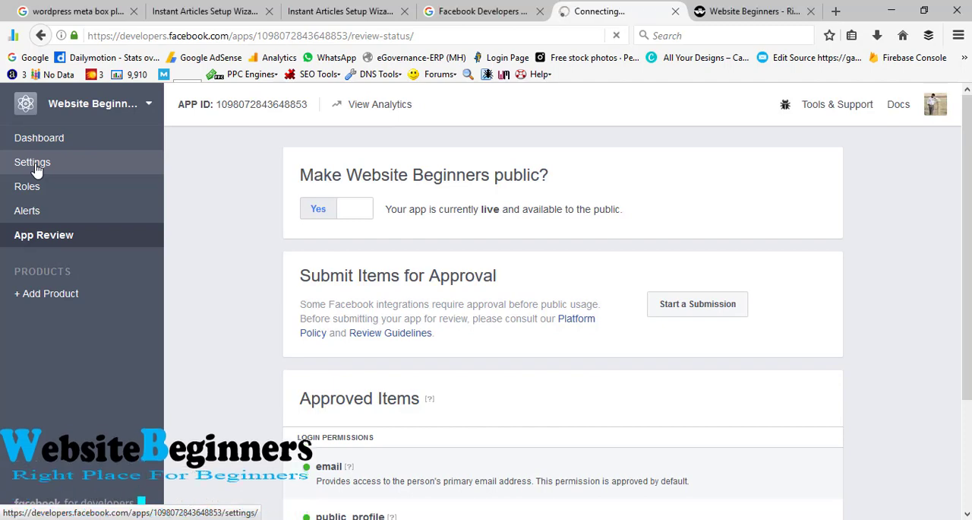
{"action": "scroll", "coordinate": [252, 239], "scroll_direction": "down", "scroll_amount": 2}
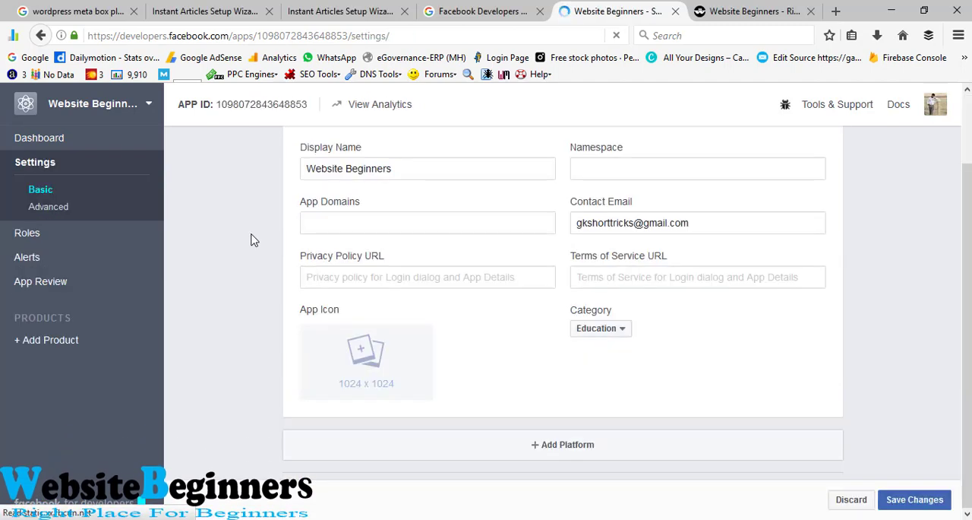
{"action": "left_click", "coordinate": [580, 449]}
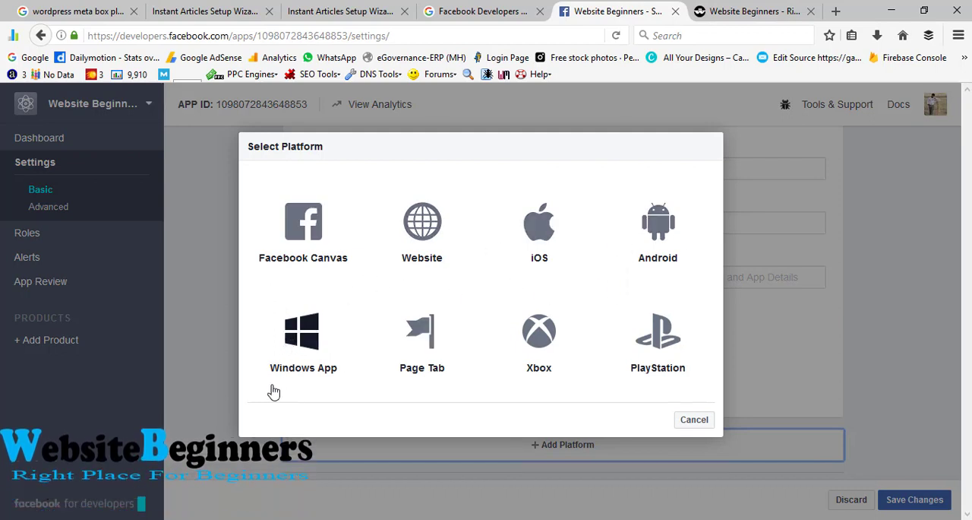
{"action": "left_click", "coordinate": [417, 251]}
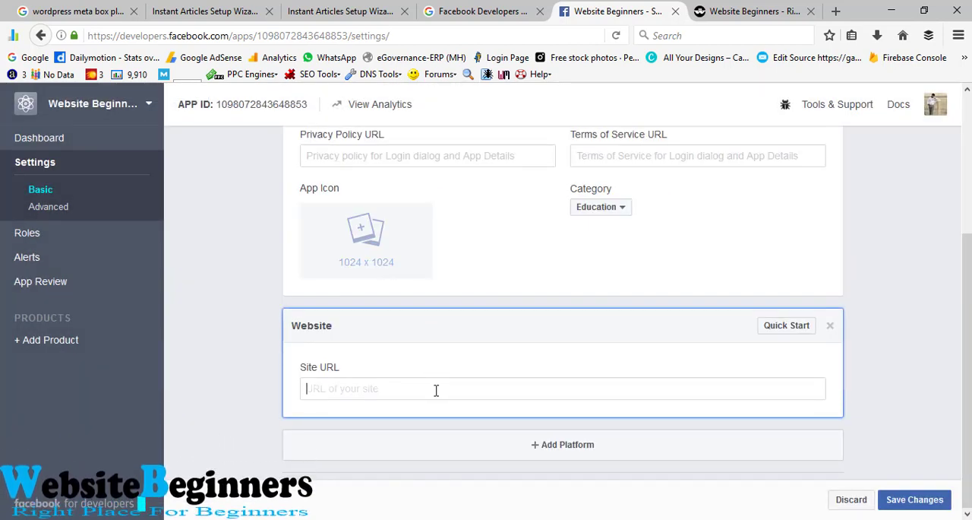
{"action": "type", "text": "http://websitebeginners.com"}
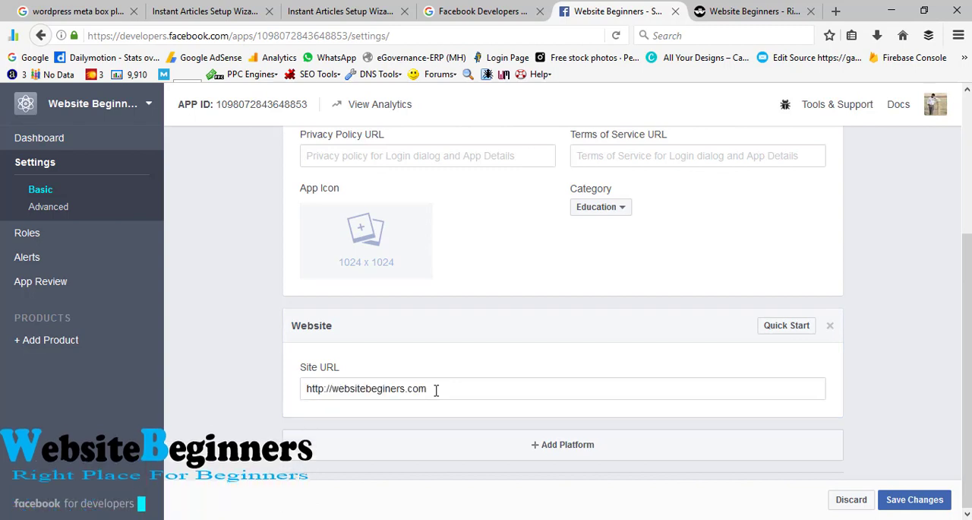
{"action": "left_click", "coordinate": [910, 497]}
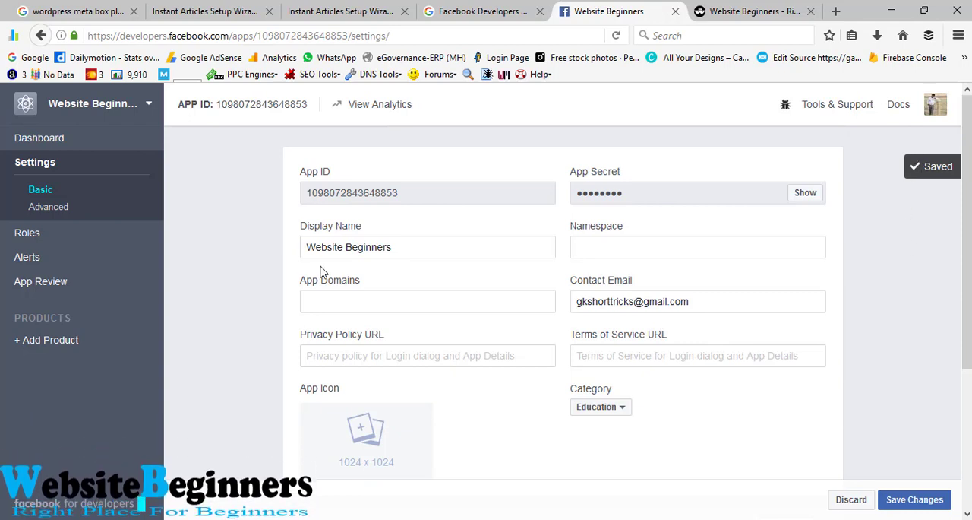
Step: Copy the app's App ID into the App ID field of the Instant Articles setup wizard, replacing the existing entry
{"action": "scroll", "coordinate": [274, 322], "scroll_direction": "down", "scroll_amount": 2}
{"action": "scroll", "coordinate": [276, 319], "scroll_direction": "down", "scroll_amount": 3}
{"action": "scroll", "coordinate": [276, 319], "scroll_direction": "up", "scroll_amount": 4}
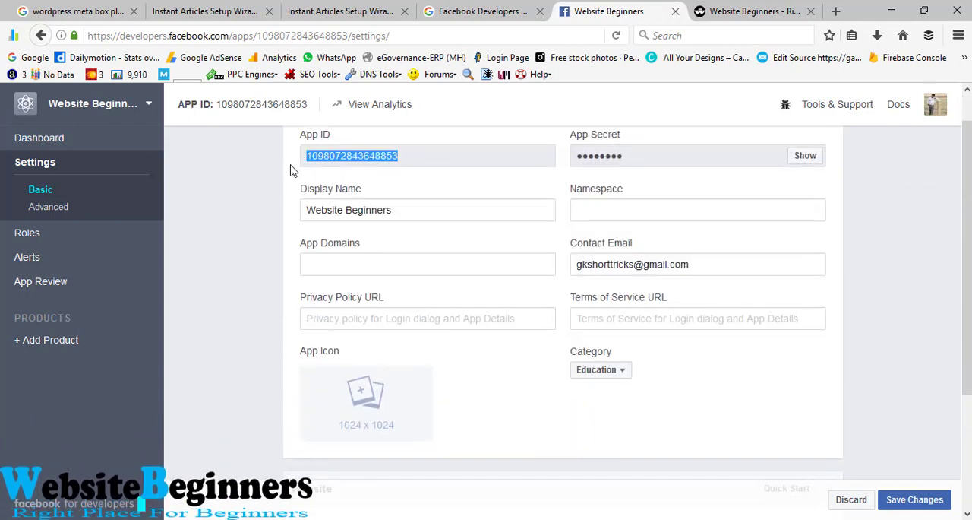
{"action": "left_click", "coordinate": [341, 6]}
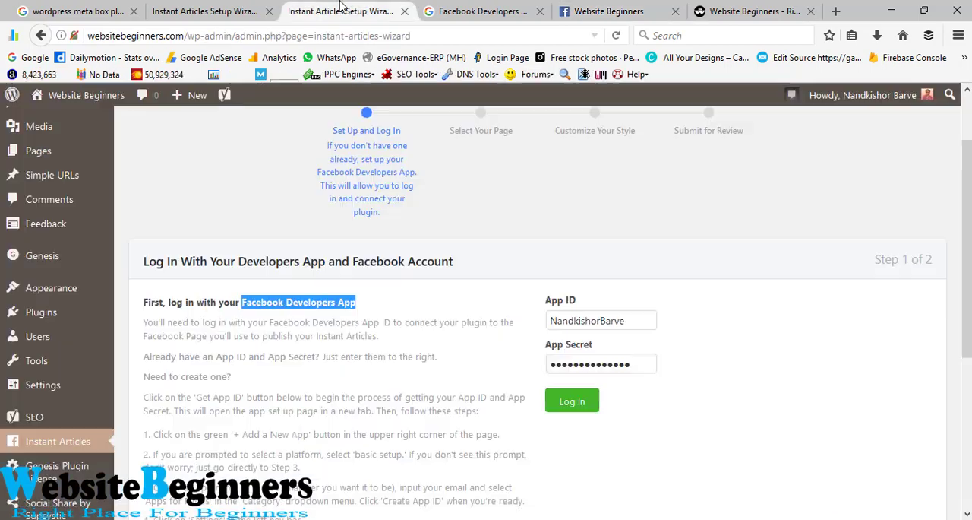
{"action": "left_click", "coordinate": [539, 12]}
{"action": "left_click_drag", "start_coordinate": [622, 322], "coordinate": [506, 325]}
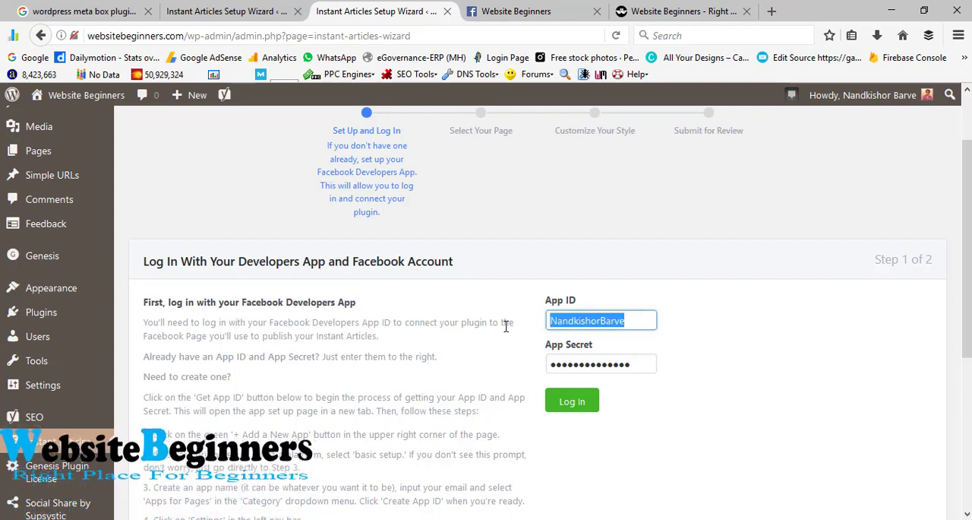
{"action": "key", "text": "ctrl+v"}
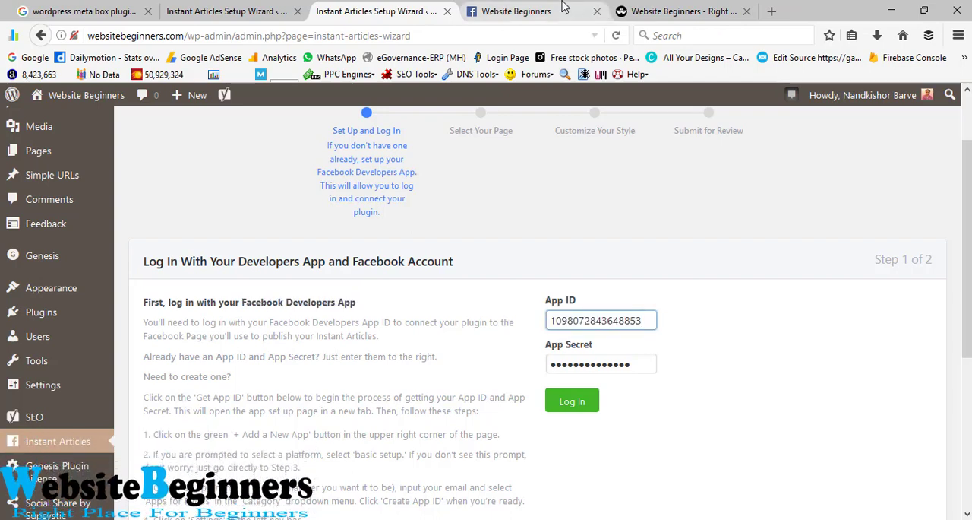
Step: Reveal the App Secret in the Facebook app's basic settings by re-entering the account password
{"action": "left_click", "coordinate": [517, 12]}
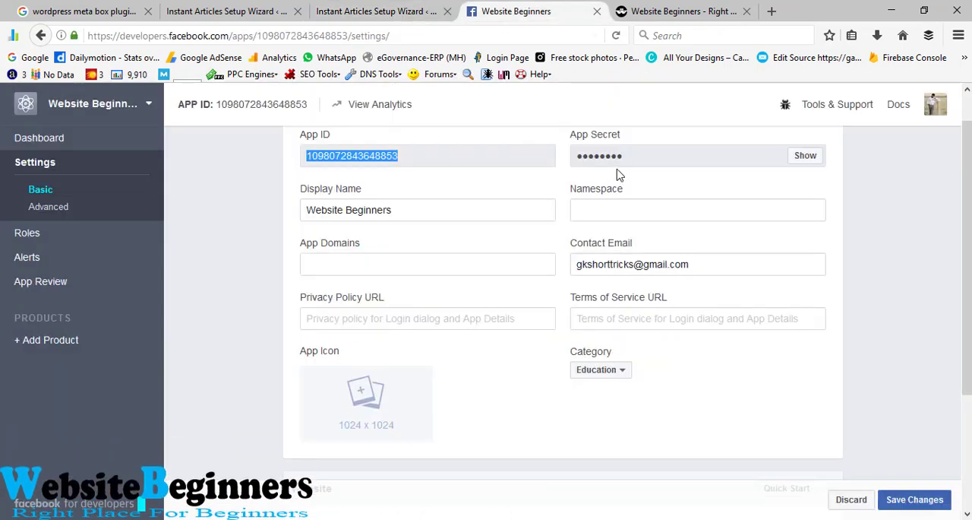
{"action": "scroll", "coordinate": [619, 175], "scroll_direction": "up", "scroll_amount": 1}
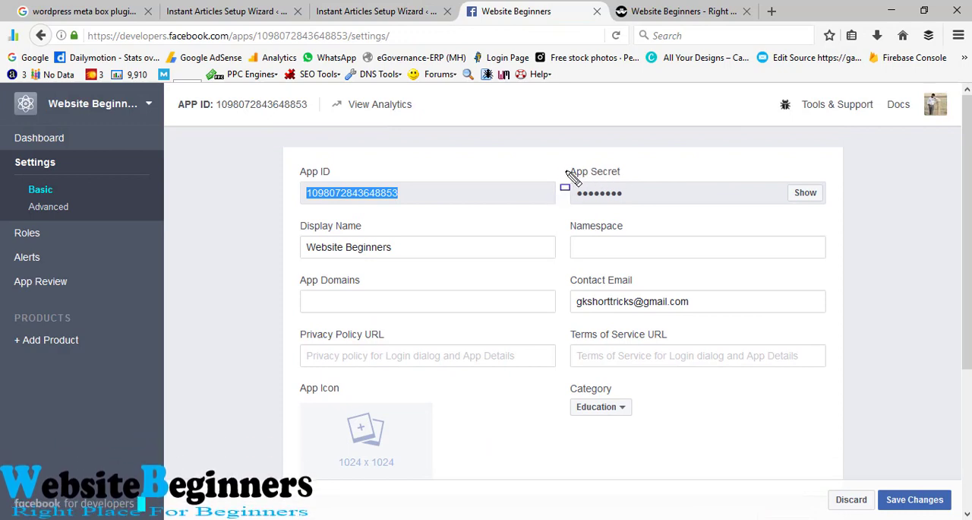
{"action": "mouse_move", "coordinate": [567, 168]}
{"action": "left_mouse_down"}
{"action": "mouse_move", "coordinate": [643, 230]}
{"action": "mouse_move", "coordinate": [836, 224]}
{"action": "left_mouse_up"}
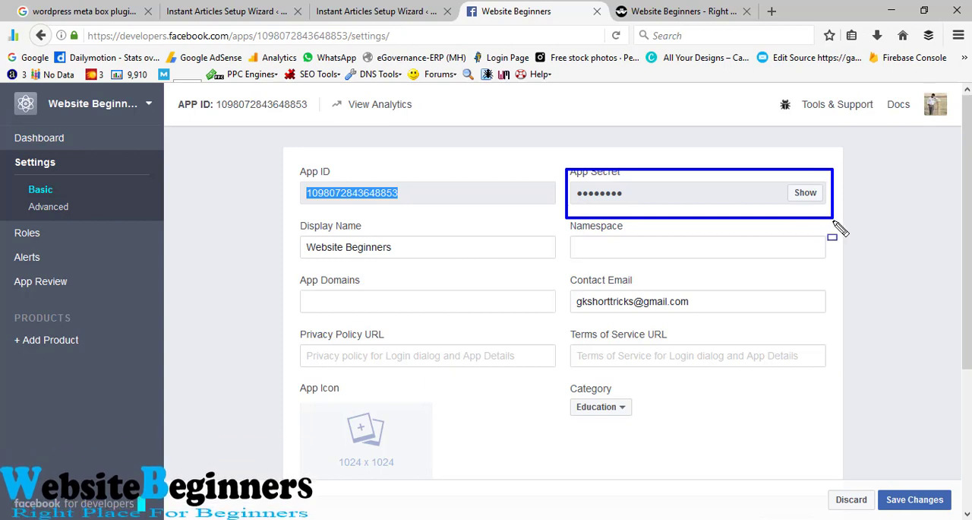
{"action": "key", "text": "Escape"}
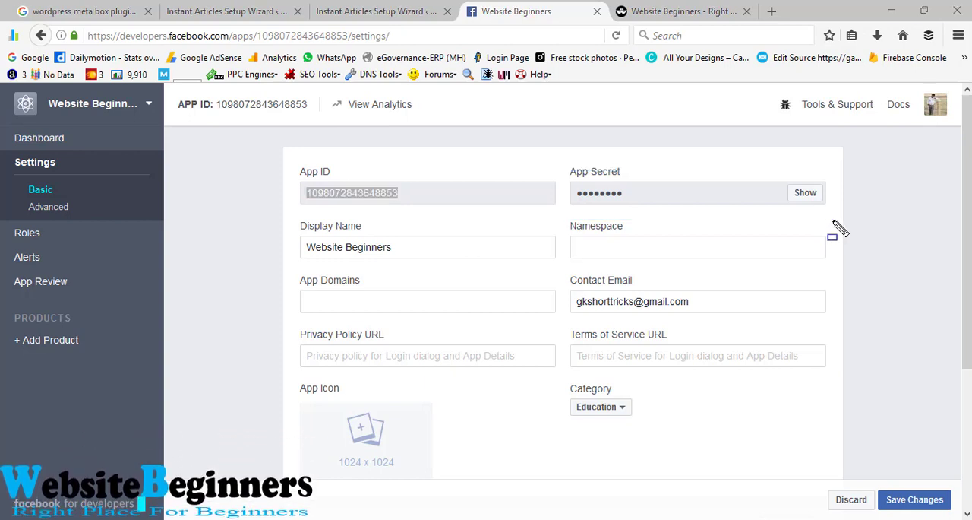
{"action": "left_click", "coordinate": [805, 193]}
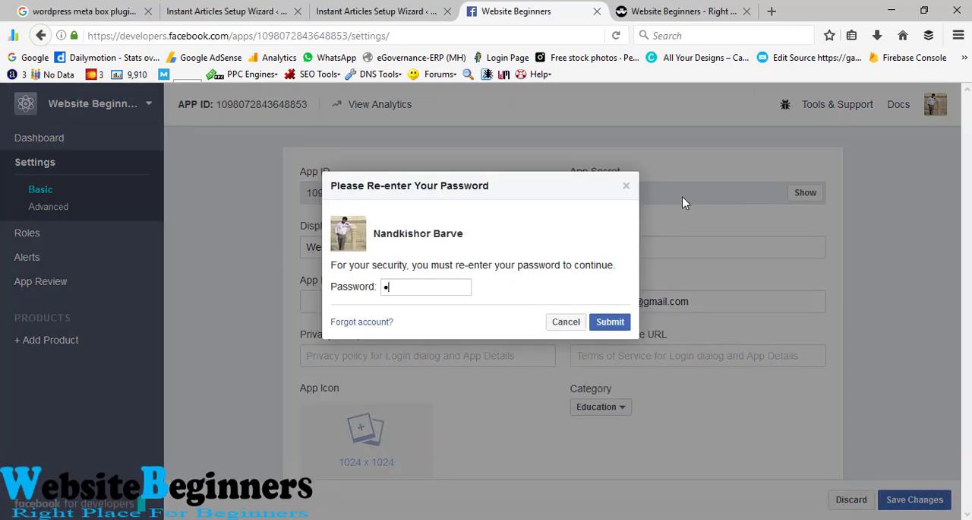
{"action": "type", "text": "••••••••••"}
{"action": "key", "text": "Return"}
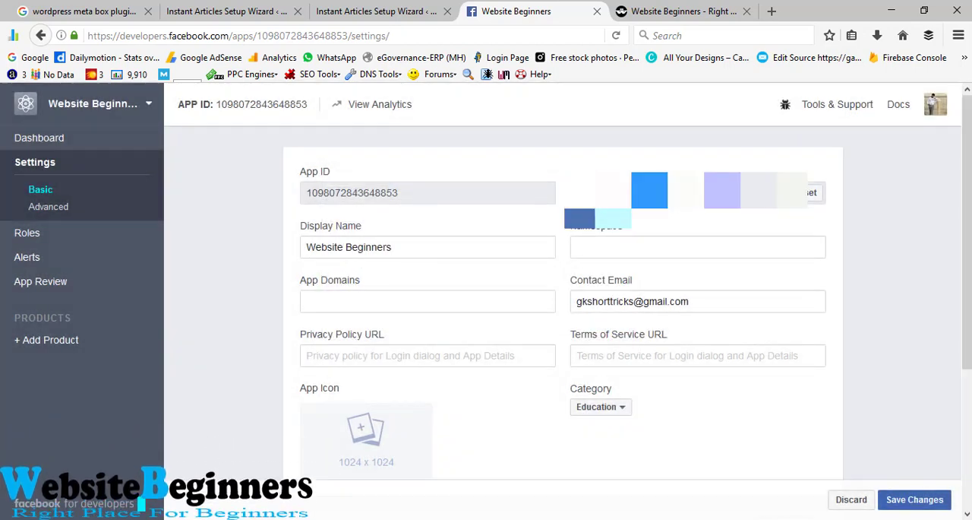
Step: Paste the App Secret into the App Secret field of the Instant Articles setup wizard, replacing the existing entry
{"action": "left_click", "coordinate": [257, 10]}
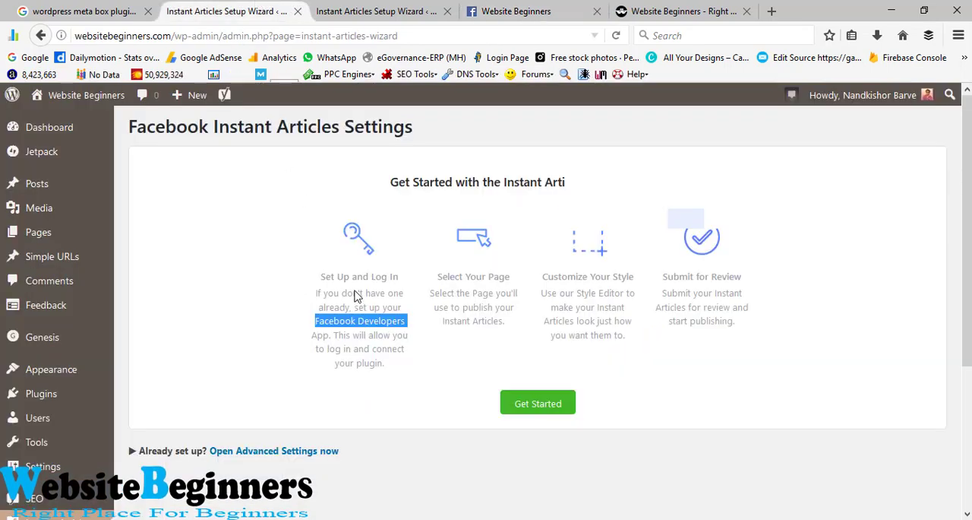
{"action": "scroll", "coordinate": [417, 334], "scroll_direction": "down", "scroll_amount": 5}
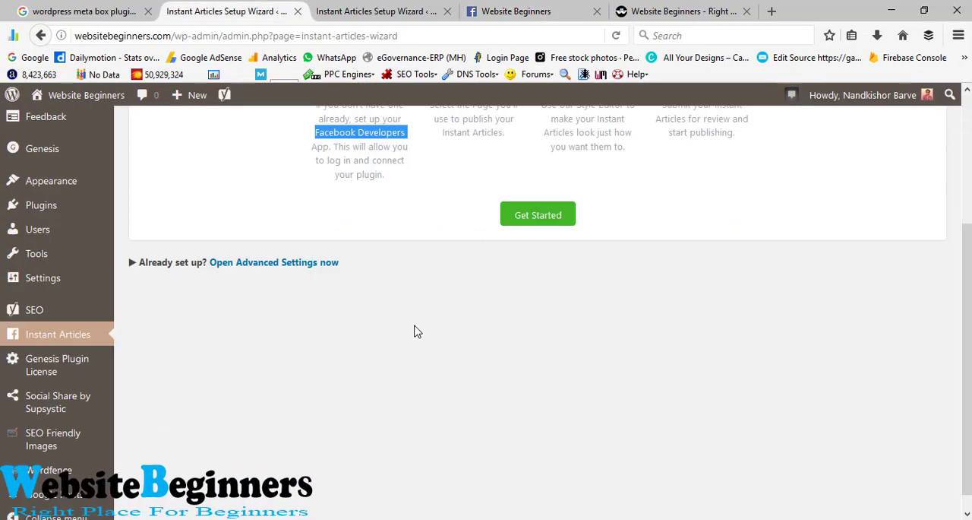
{"action": "scroll", "coordinate": [410, 265], "scroll_direction": "up", "scroll_amount": 2}
{"action": "left_click", "coordinate": [376, 11]}
{"action": "left_click_drag", "start_coordinate": [642, 445], "coordinate": [517, 444]}
{"action": "scroll", "coordinate": [707, 435], "scroll_direction": "down", "scroll_amount": 3}
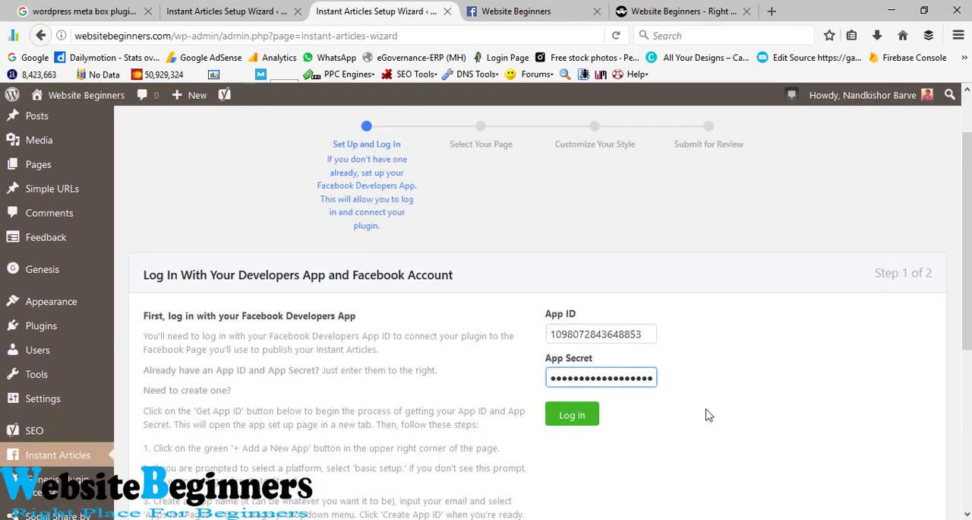
Step: Log in to the wizard with the developers app credentials and start the Facebook account login
{"action": "left_click", "coordinate": [579, 321]}
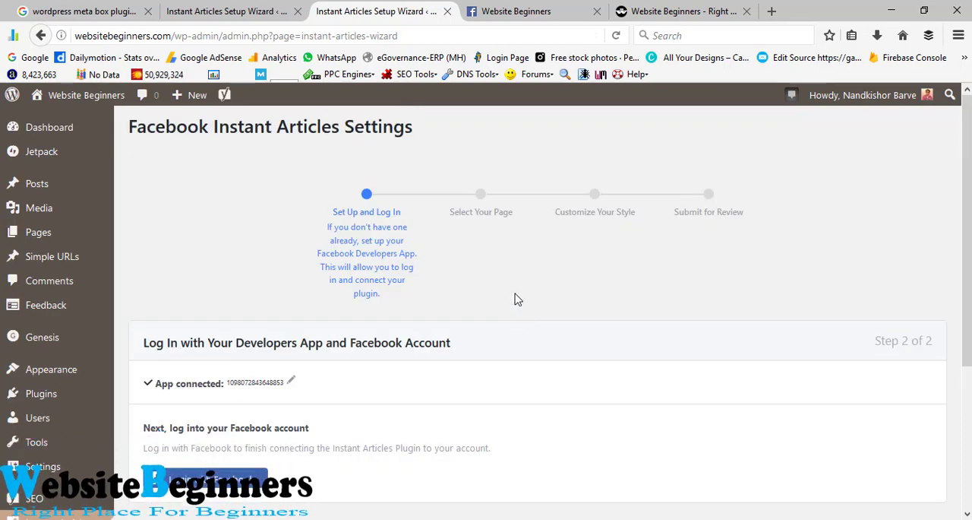
{"action": "scroll", "coordinate": [516, 297], "scroll_direction": "down", "scroll_amount": 2}
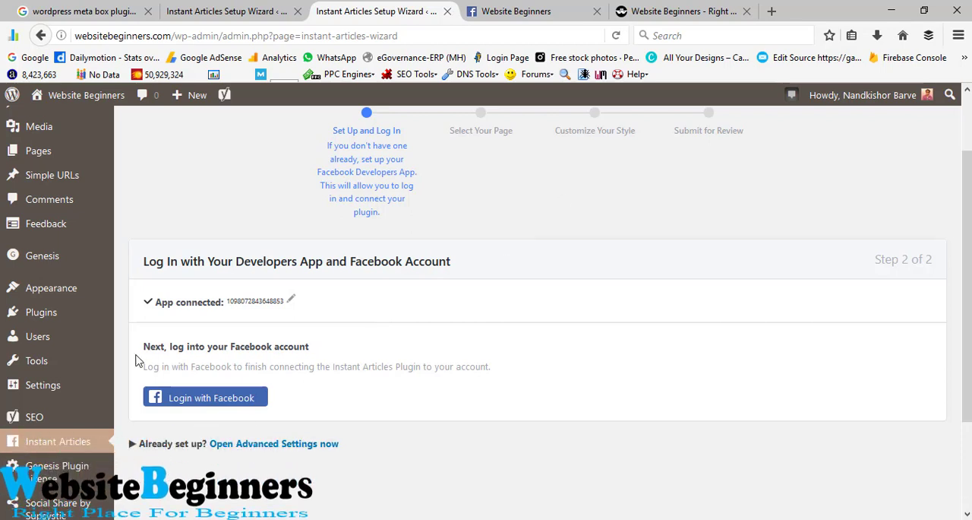
{"action": "left_click", "coordinate": [230, 403]}
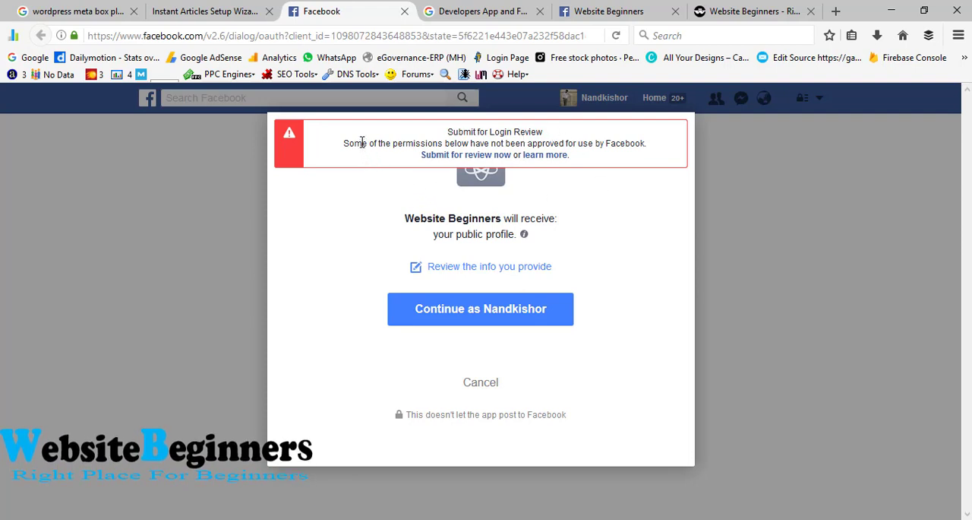
Step: Authorize the Website Beginners app for the Facebook account and open the Instant Articles sign-up for the Websitebeginners.com page
{"action": "left_click", "coordinate": [500, 316]}
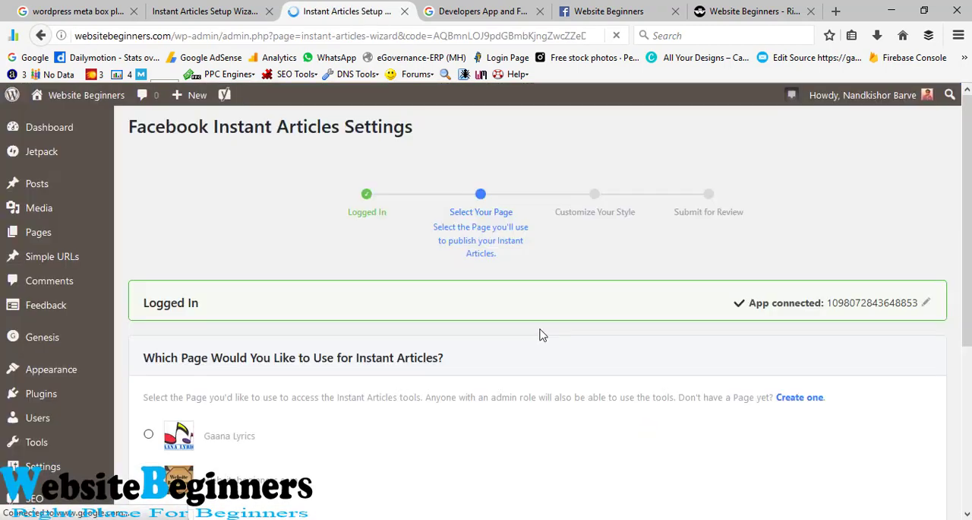
{"action": "scroll", "coordinate": [427, 333], "scroll_direction": "down", "scroll_amount": 3}
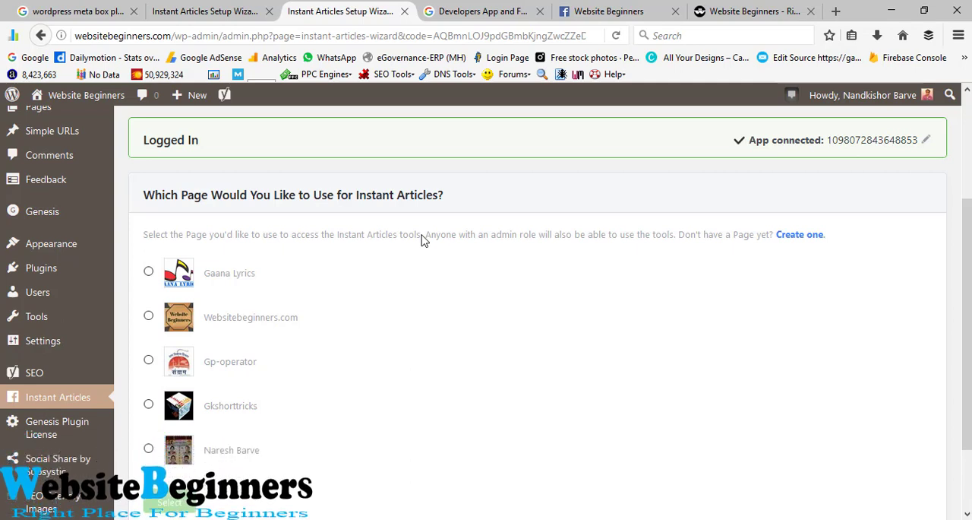
{"action": "left_click", "coordinate": [149, 319]}
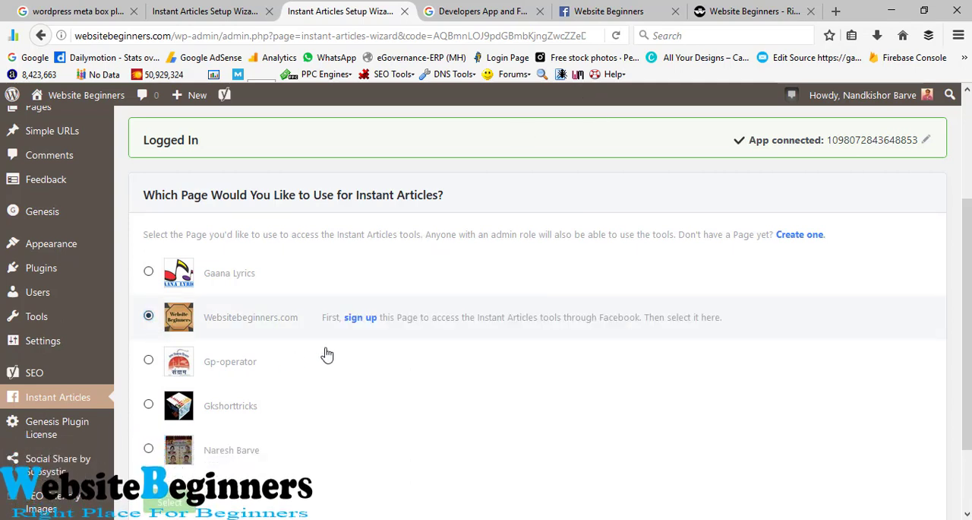
{"action": "left_click", "coordinate": [360, 319]}
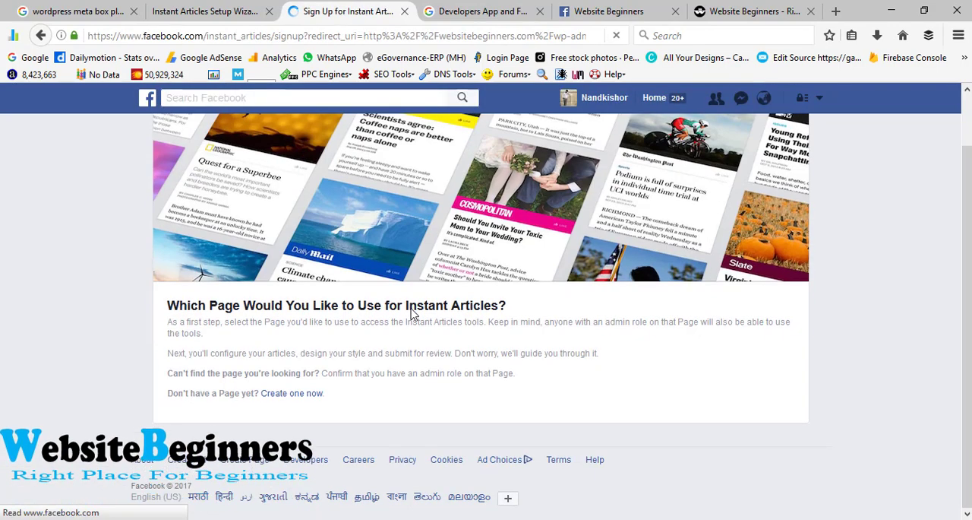
Step: Sign up the Websitebeginners.com page for the Instant Articles tools, agreeing to the Instant Articles Terms
{"action": "scroll", "coordinate": [411, 307], "scroll_direction": "down", "scroll_amount": 3}
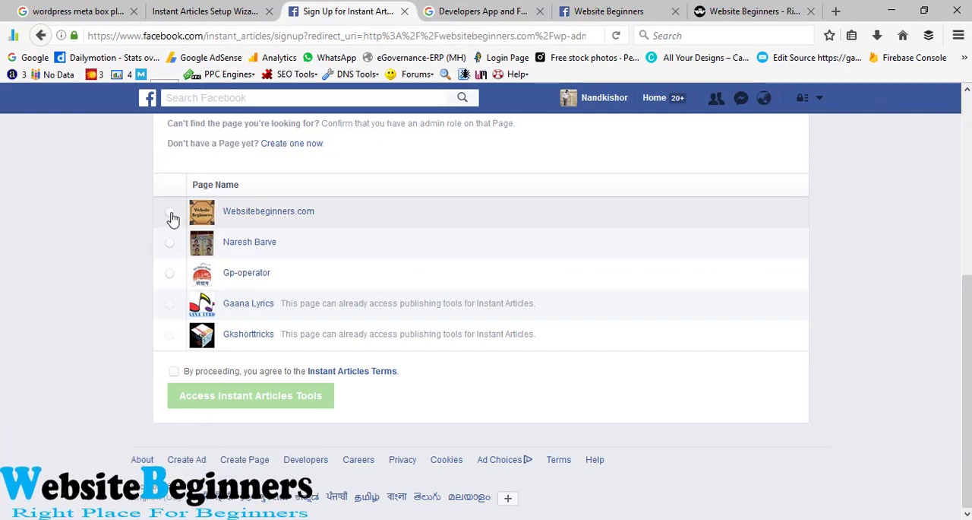
{"action": "left_click", "coordinate": [171, 214]}
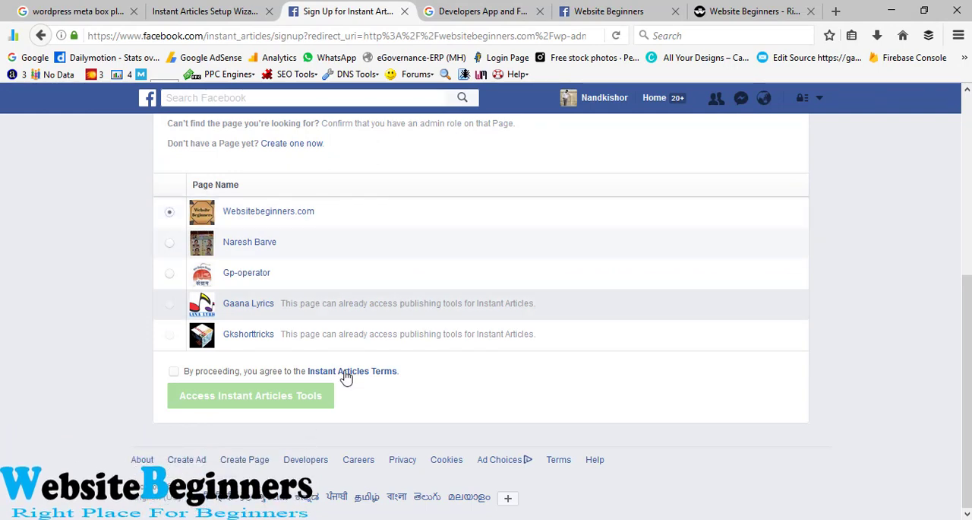
{"action": "left_click", "coordinate": [173, 372]}
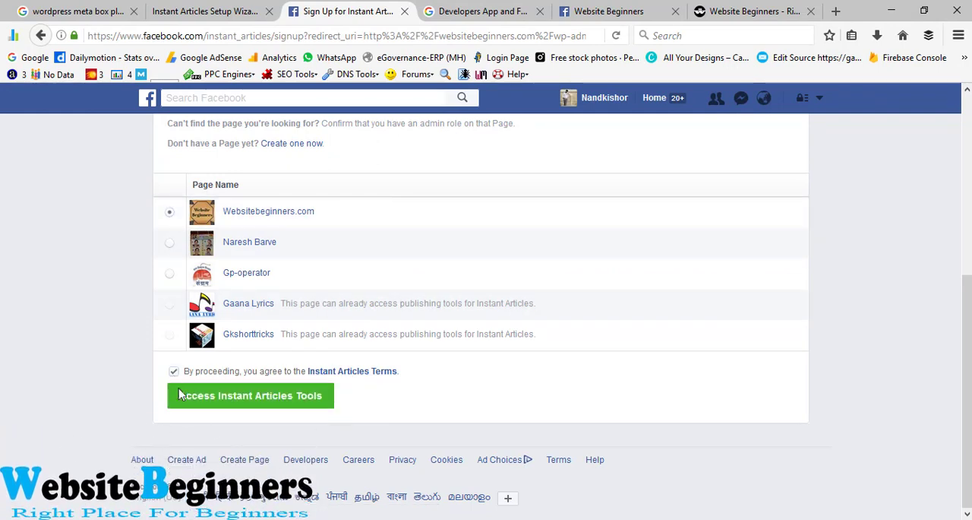
{"action": "left_click", "coordinate": [263, 403]}
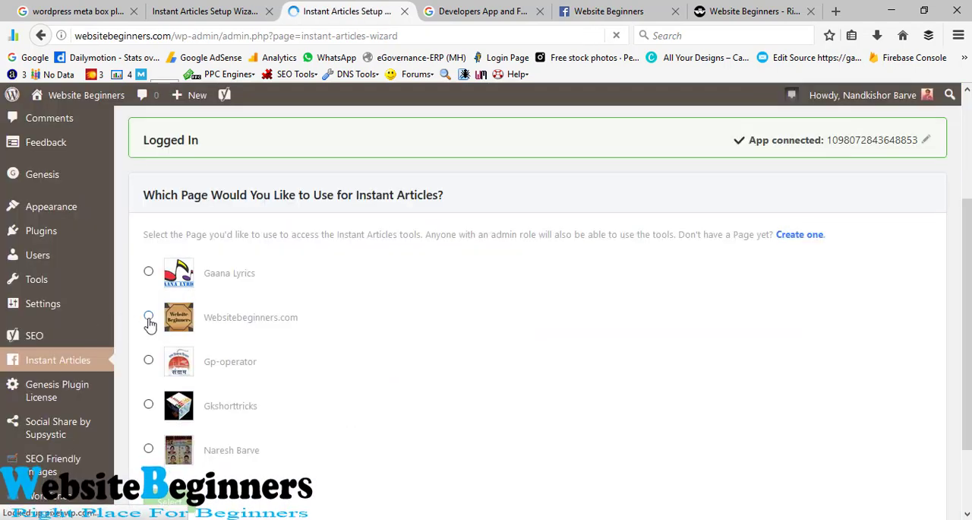
Step: Select Websitebeginners.com in the setup wizard as the page for Instant Articles
{"action": "left_click", "coordinate": [149, 319]}
{"action": "scroll", "coordinate": [330, 297], "scroll_direction": "down", "scroll_amount": 2}
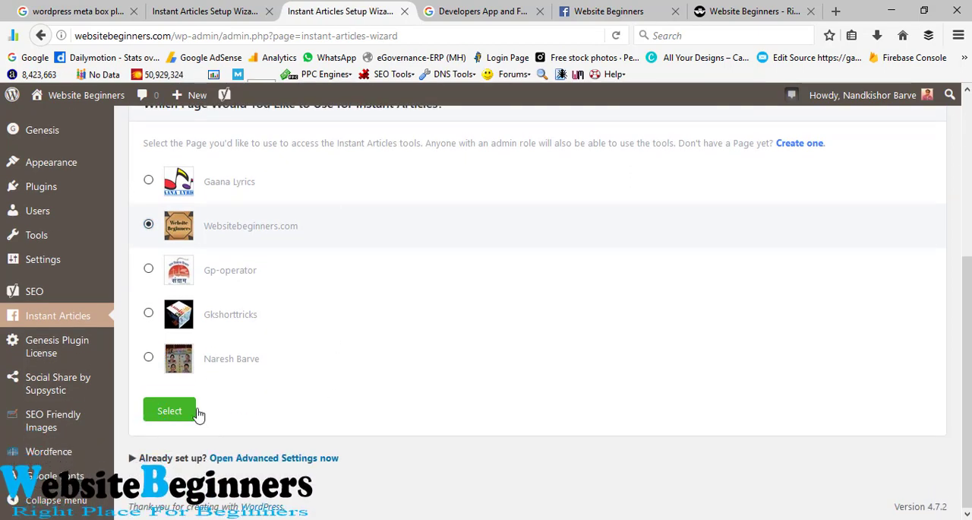
{"action": "left_click", "coordinate": [178, 416]}
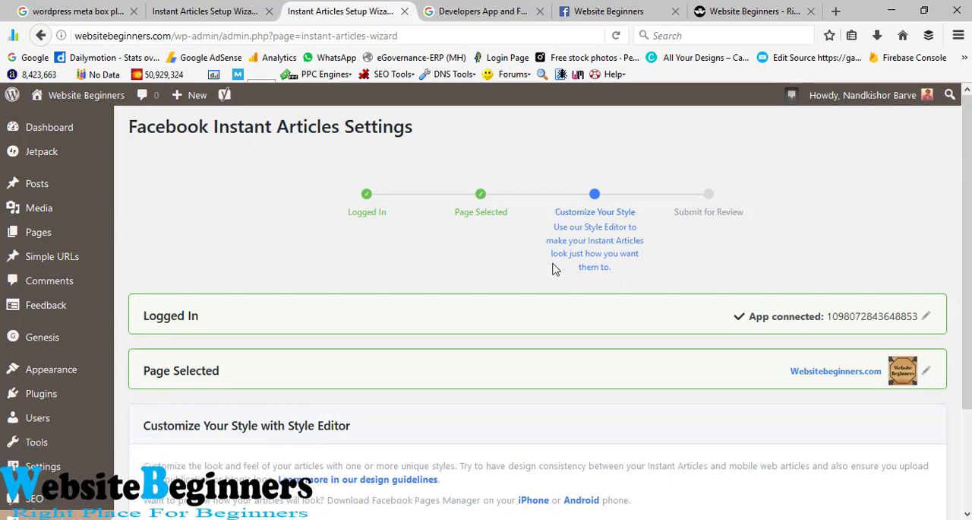
Step: Open the wizard's style customization in a new browser tab and switch to it
{"action": "scroll", "coordinate": [414, 289], "scroll_direction": "down", "scroll_amount": 2}
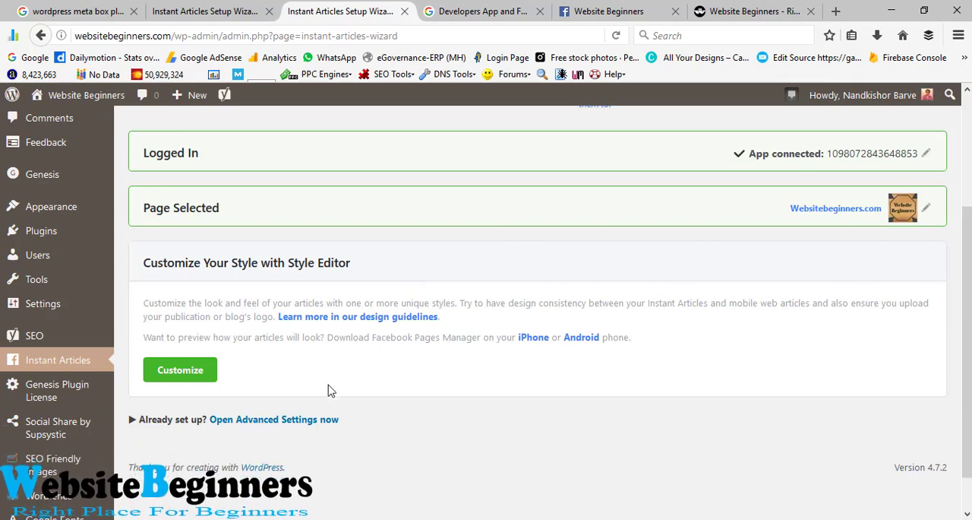
{"action": "right_click", "coordinate": [183, 373]}
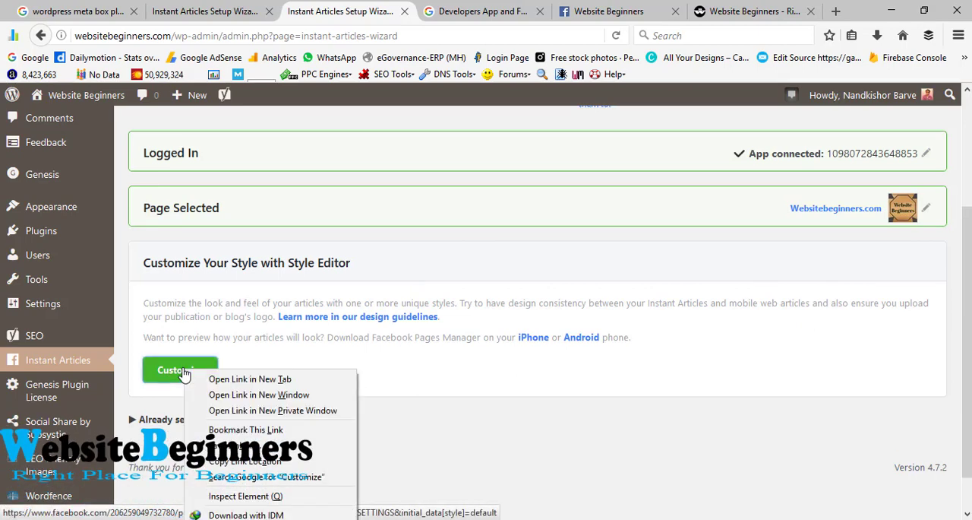
{"action": "left_click", "coordinate": [258, 378]}
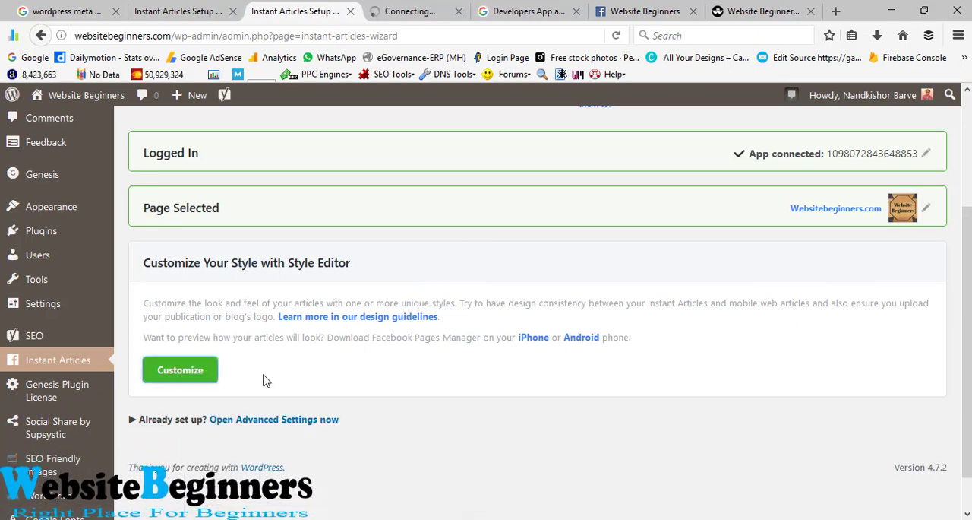
{"action": "left_click", "coordinate": [433, 9]}
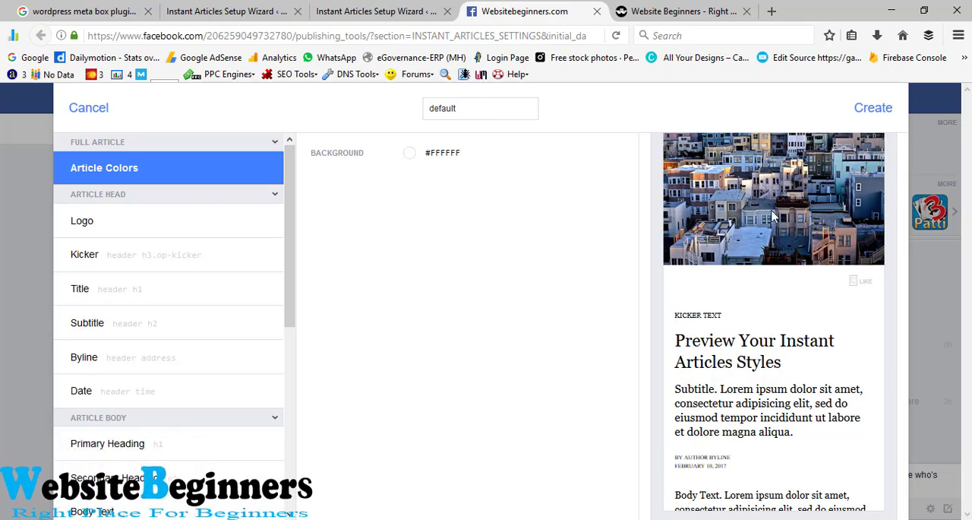
Step: Examine the default style's article preview and the image requirements in its Logo settings
{"action": "scroll", "coordinate": [774, 216], "scroll_direction": "down", "scroll_amount": 10}
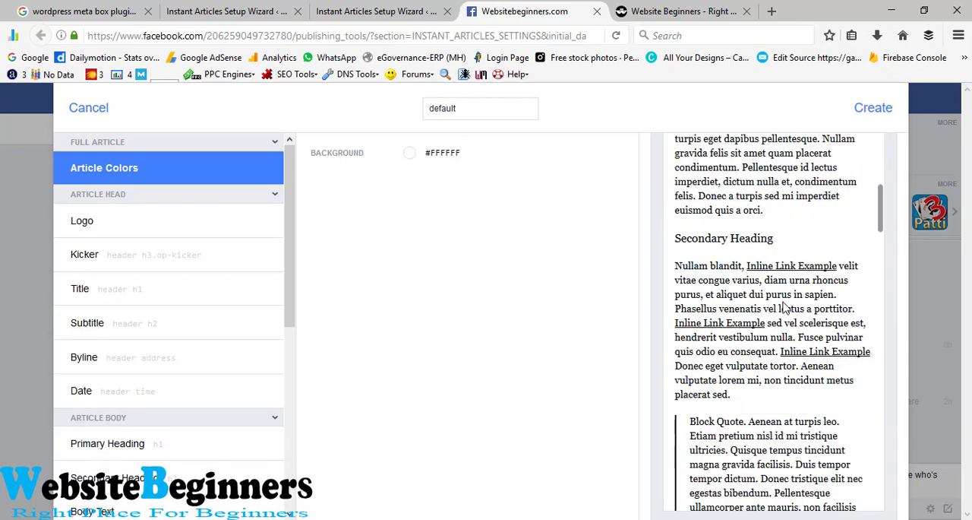
{"action": "scroll", "coordinate": [784, 308], "scroll_direction": "down", "scroll_amount": 5}
{"action": "scroll", "coordinate": [784, 304], "scroll_direction": "up", "scroll_amount": 8}
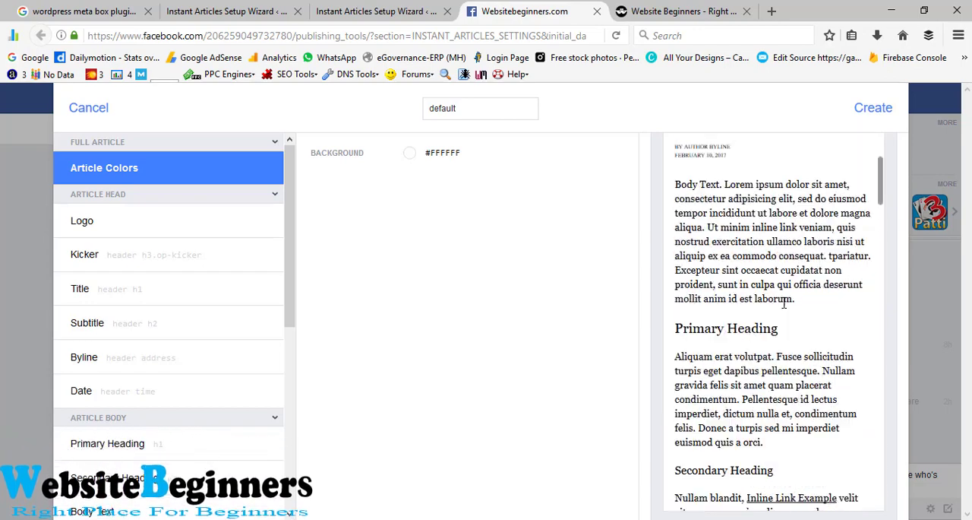
{"action": "scroll", "coordinate": [784, 303], "scroll_direction": "up", "scroll_amount": 5}
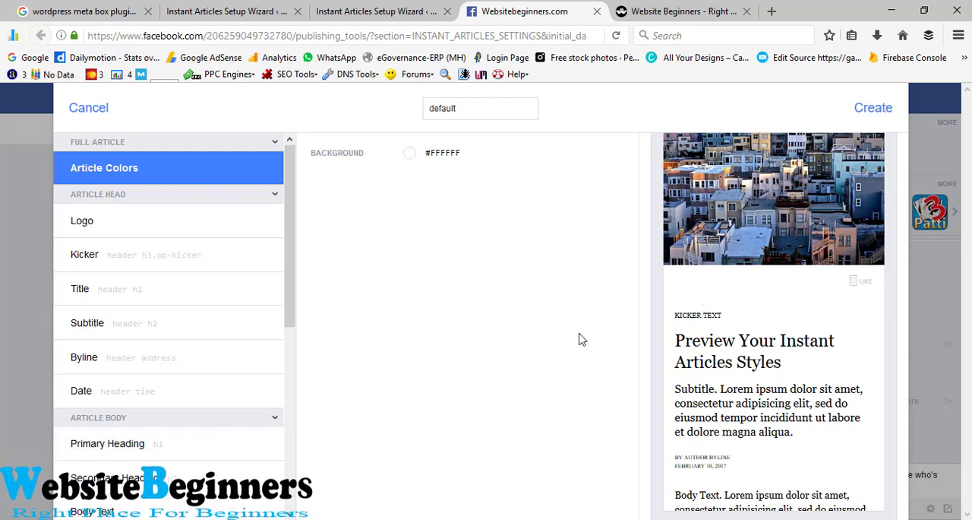
{"action": "left_click", "coordinate": [99, 222]}
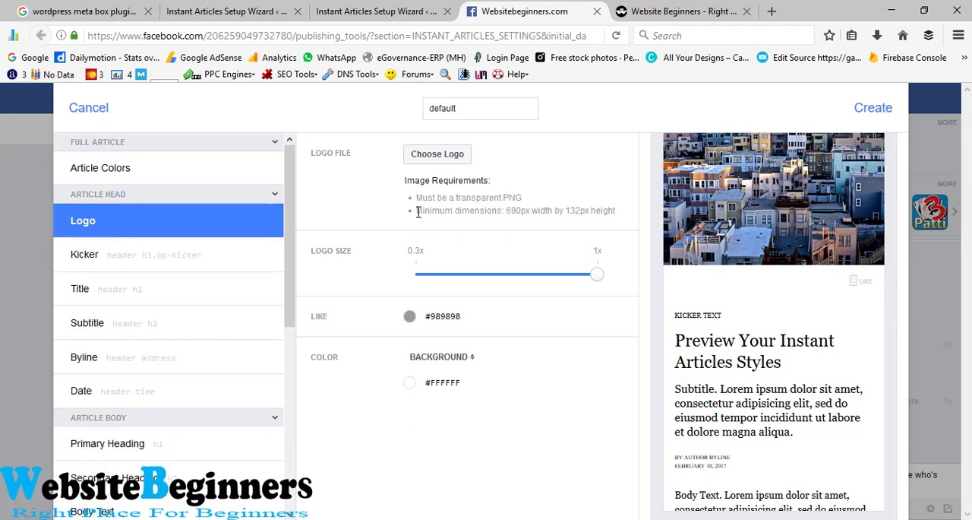
{"action": "left_click_drag", "start_coordinate": [418, 197], "coordinate": [522, 196]}
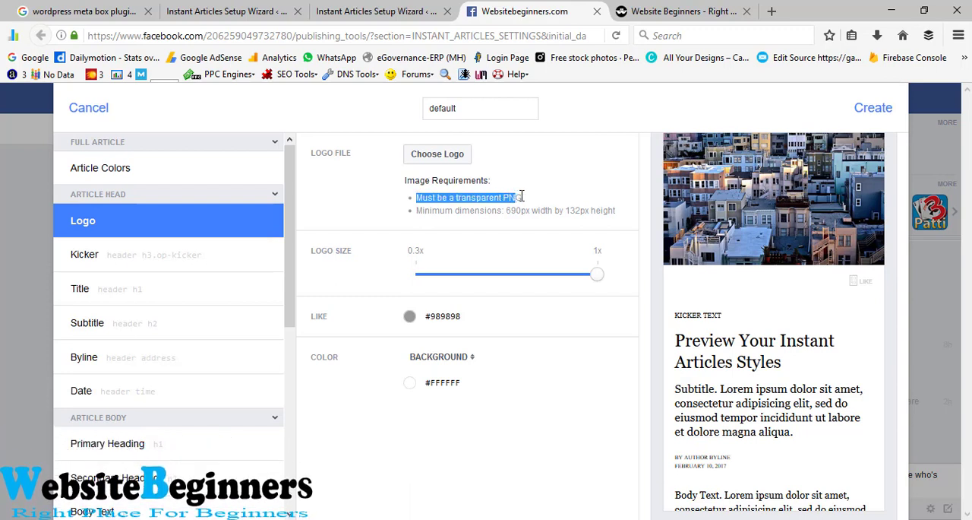
{"action": "left_click", "coordinate": [417, 208]}
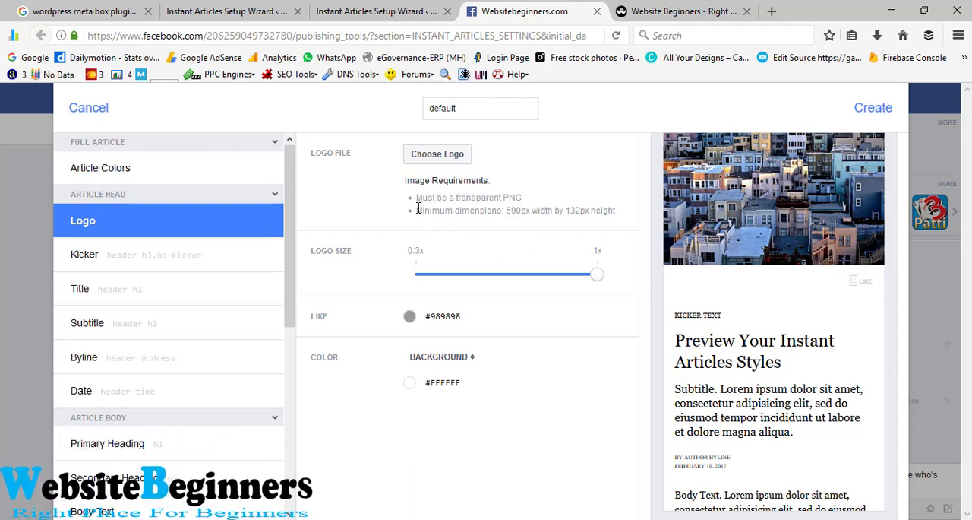
{"action": "left_click_drag", "start_coordinate": [532, 211], "coordinate": [614, 211]}
{"action": "left_click", "coordinate": [544, 222]}
Step: Upload the Website Beginners logo image to the default style, and close the Style Editor without creating the style
{"action": "left_click", "coordinate": [423, 164]}
{"action": "scroll", "coordinate": [556, 263], "scroll_direction": "down", "scroll_amount": 4}
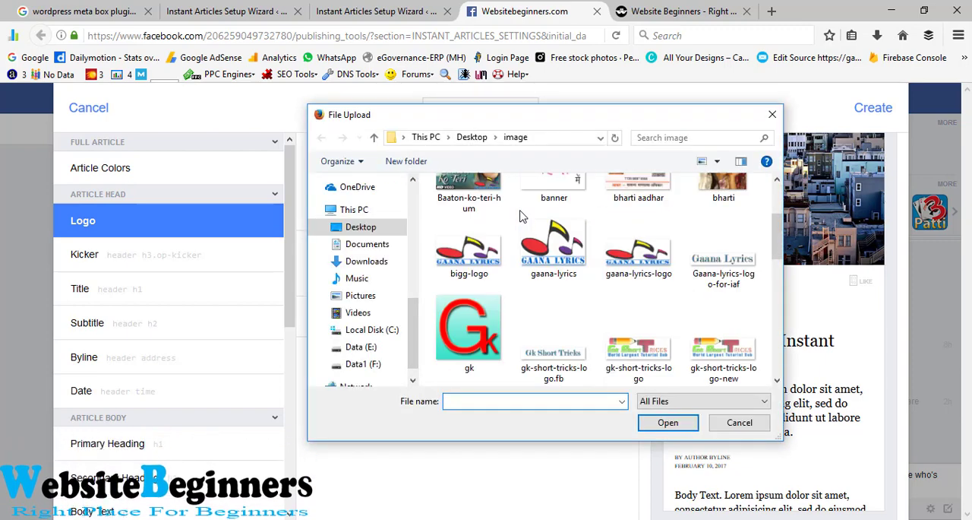
{"action": "scroll", "coordinate": [553, 264], "scroll_direction": "down", "scroll_amount": 7}
{"action": "double_click", "coordinate": [493, 348]}
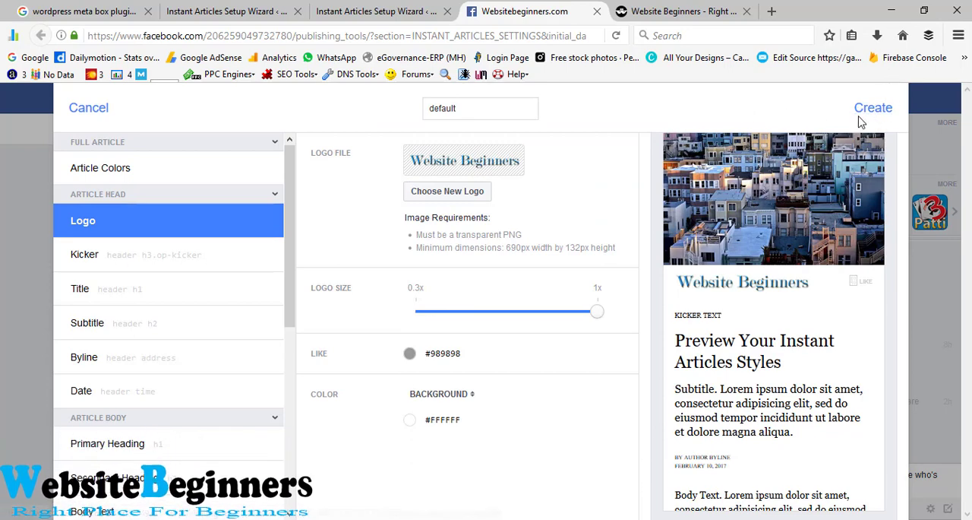
{"action": "left_click", "coordinate": [10, 255]}
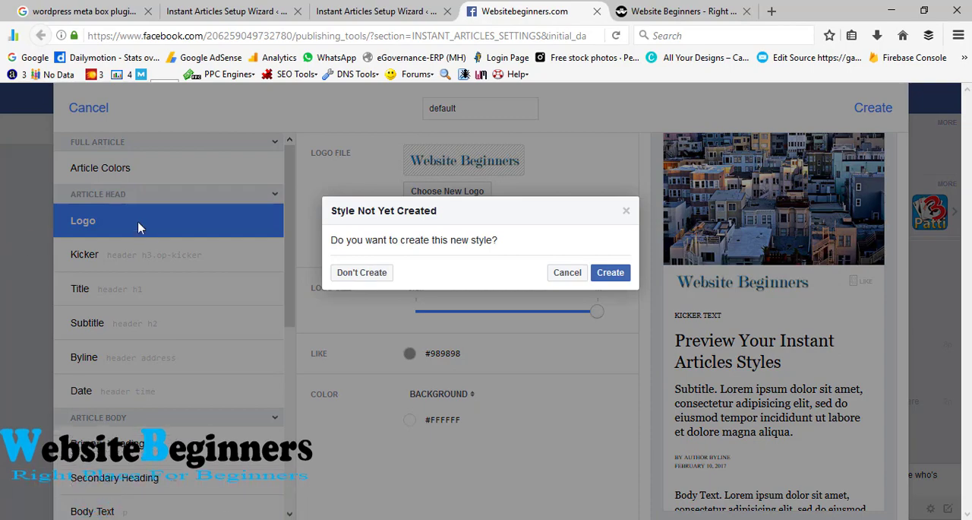
{"action": "left_click", "coordinate": [362, 275]}
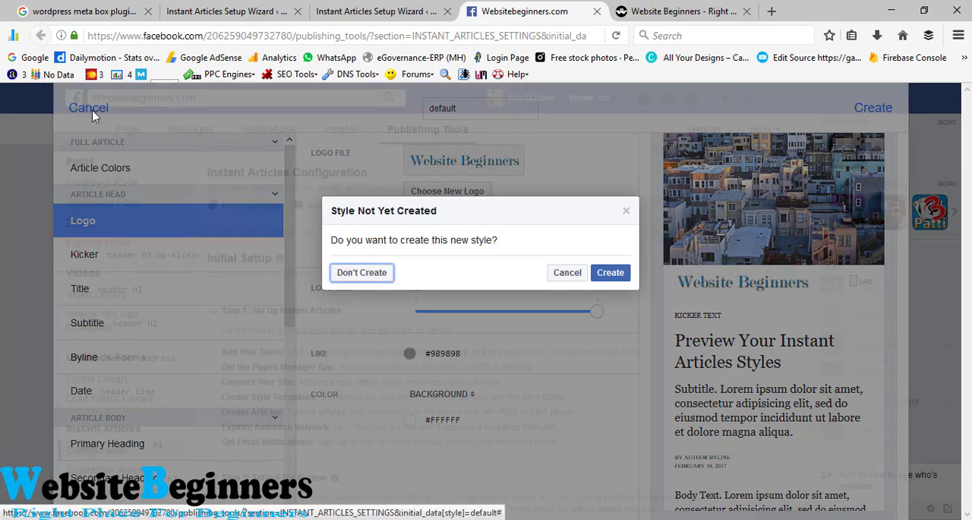
Step: Enter websitebeginners.com as the URL in the Connect Your Site section of the Instant Articles tools
{"action": "scroll", "coordinate": [6, 240], "scroll_direction": "down", "scroll_amount": 4}
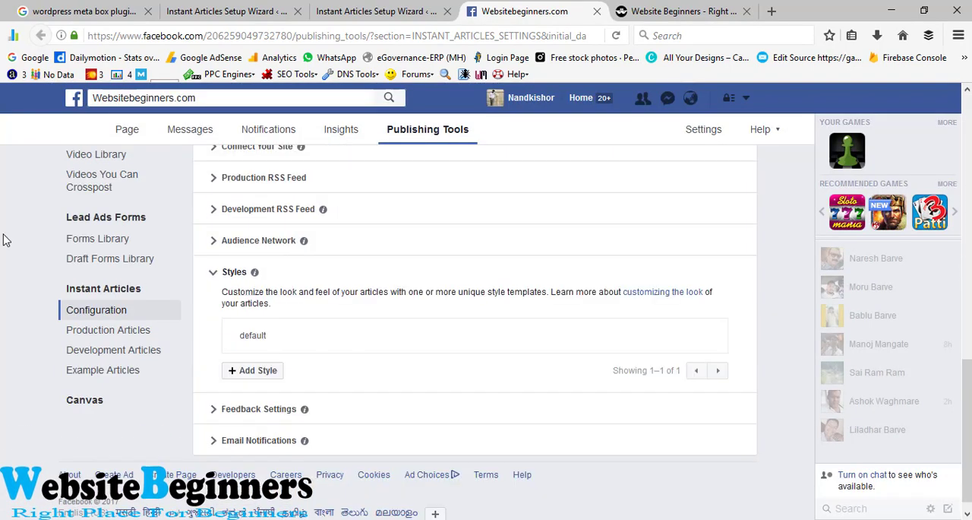
{"action": "scroll", "coordinate": [281, 359], "scroll_direction": "up", "scroll_amount": 2}
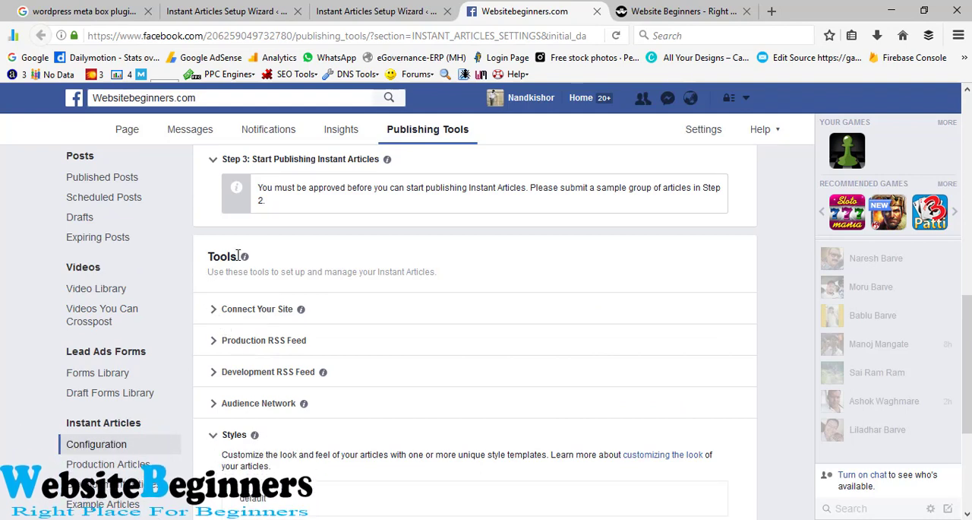
{"action": "left_click_drag", "start_coordinate": [237, 256], "coordinate": [190, 263]}
{"action": "left_click", "coordinate": [302, 326]}
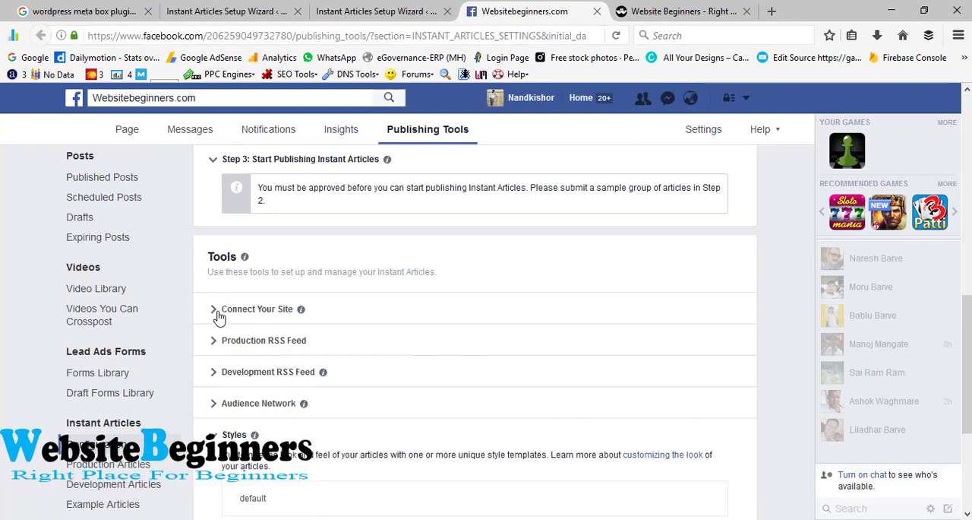
{"action": "left_click", "coordinate": [213, 310]}
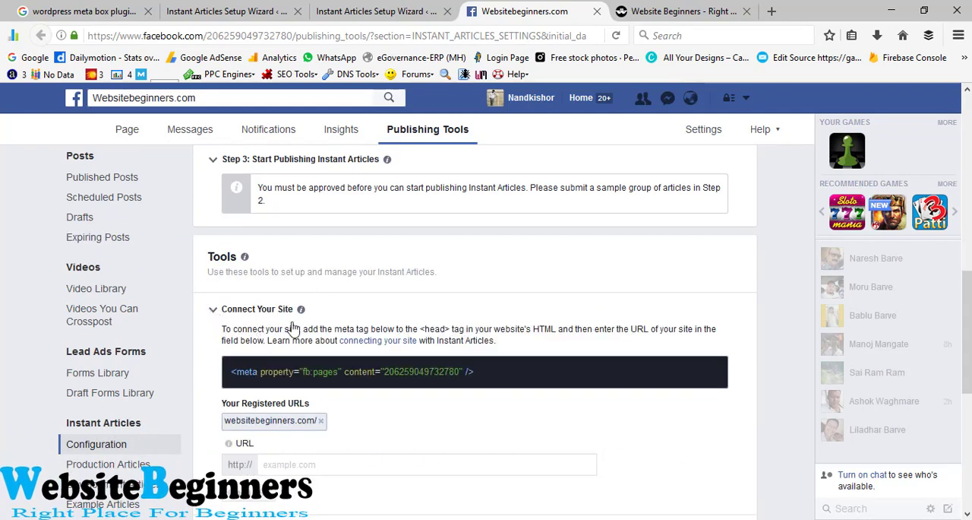
{"action": "right_click", "coordinate": [366, 468]}
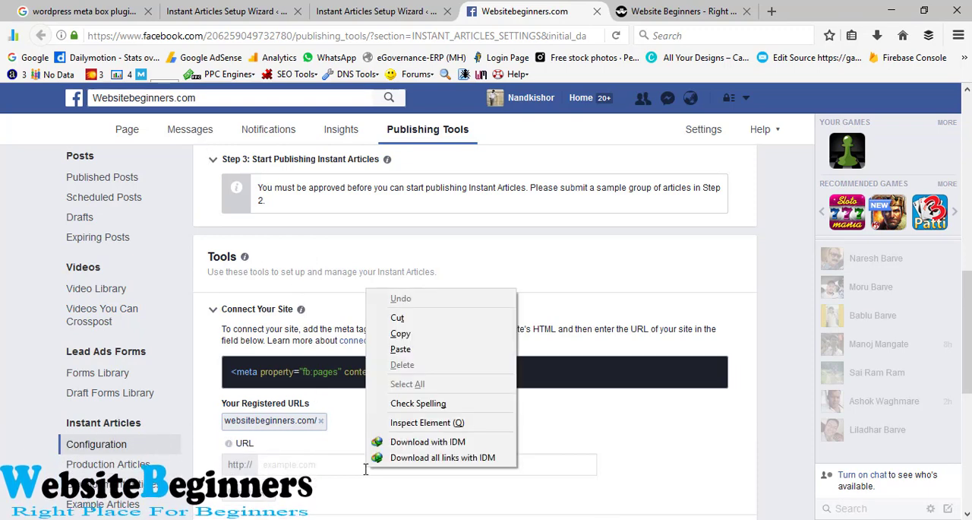
{"action": "left_click", "coordinate": [400, 349]}
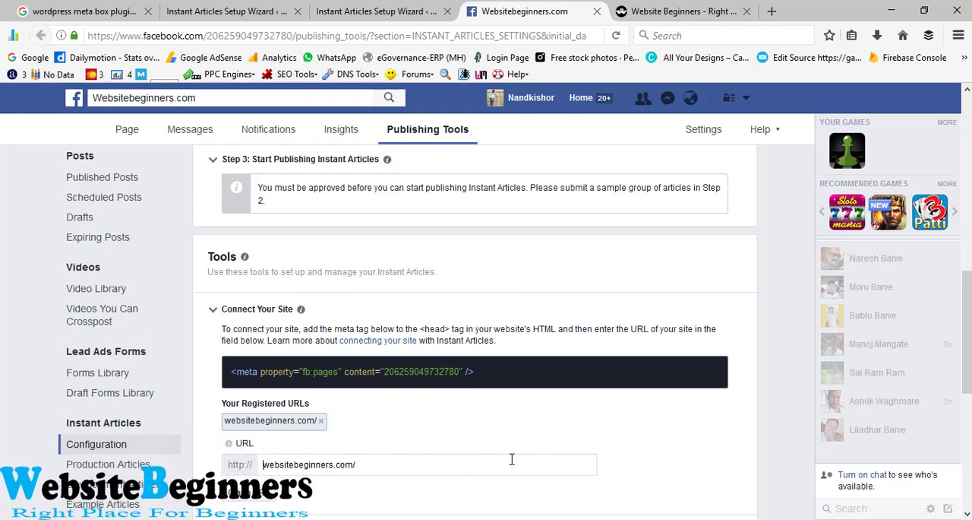
{"action": "key", "text": "BackSpace"}
Step: Copy the fb:pages meta tag from the Connect Your Site section
{"action": "scroll", "coordinate": [297, 461], "scroll_direction": "down", "scroll_amount": 2}
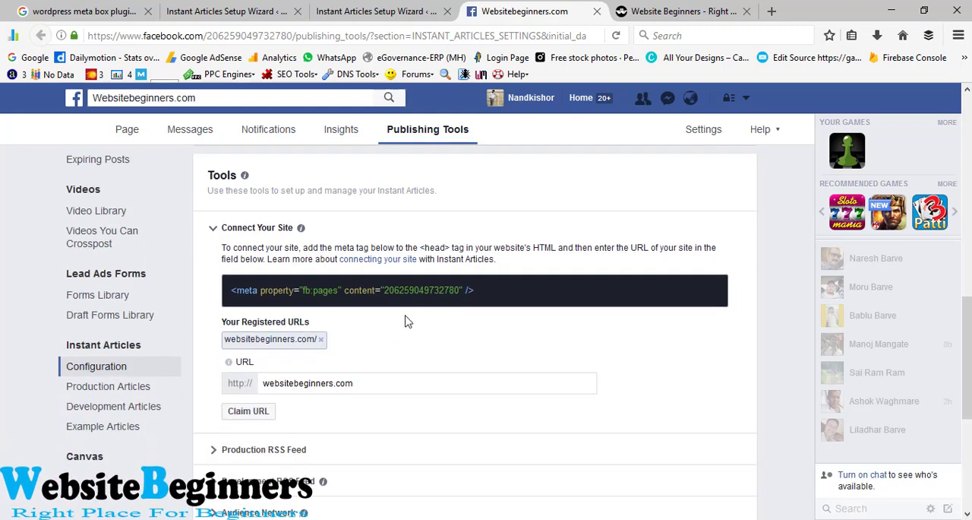
{"action": "left_click_drag", "start_coordinate": [476, 291], "coordinate": [226, 292]}
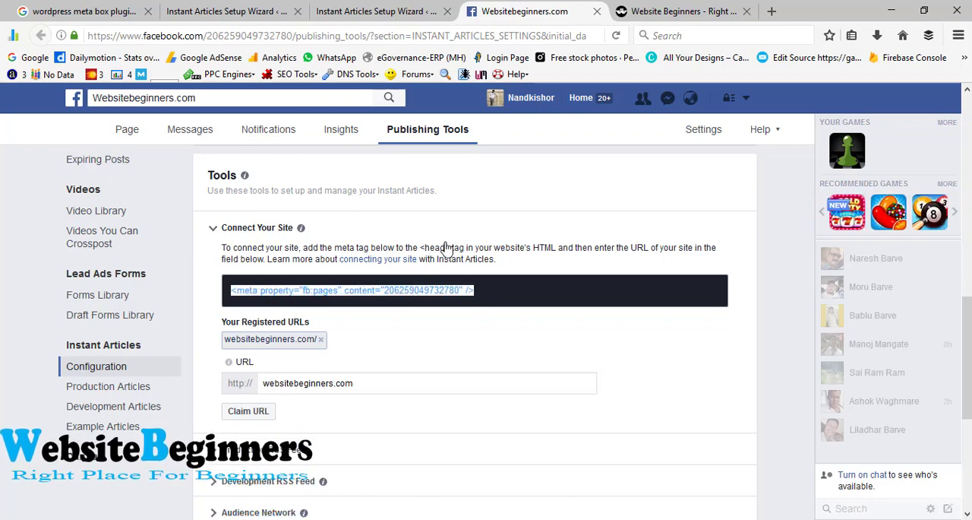
{"action": "right_click", "coordinate": [408, 290]}
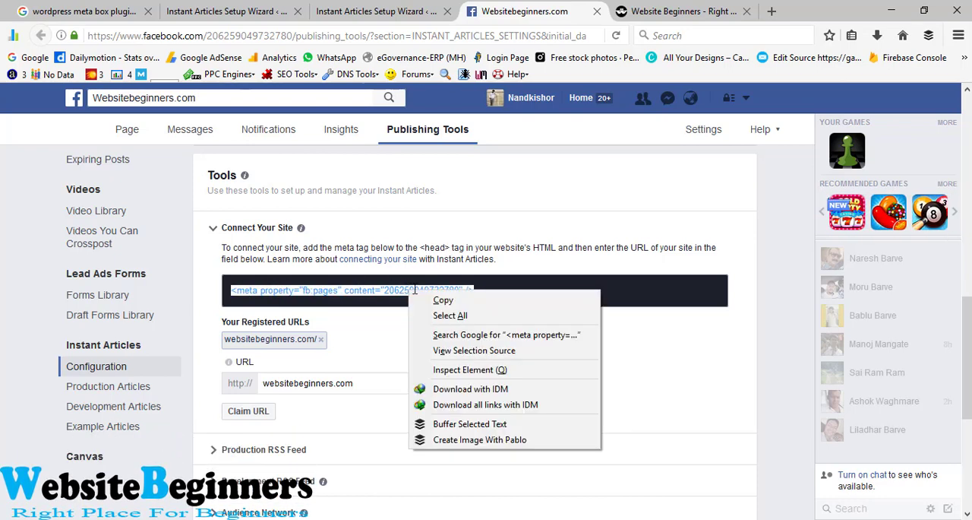
{"action": "left_click", "coordinate": [448, 299]}
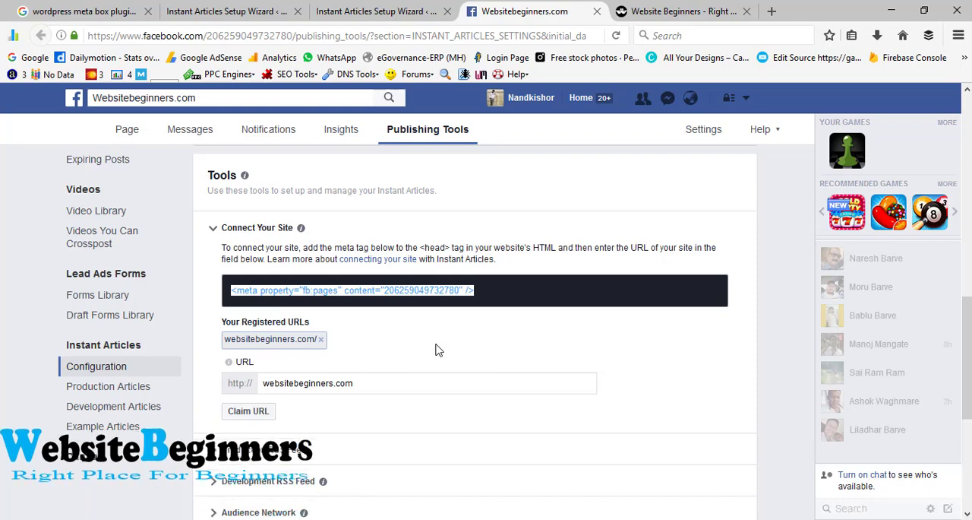
Step: Open the Genesis Theme Settings in the WordPress admin and go to the Header and Footer Scripts section
{"action": "key", "text": "ctrl+Tab"}
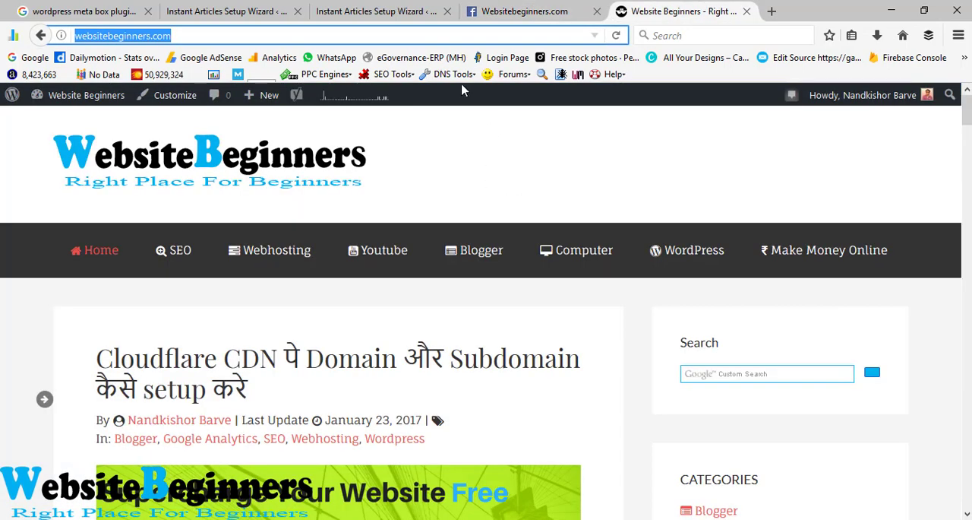
{"action": "left_click", "coordinate": [204, 9]}
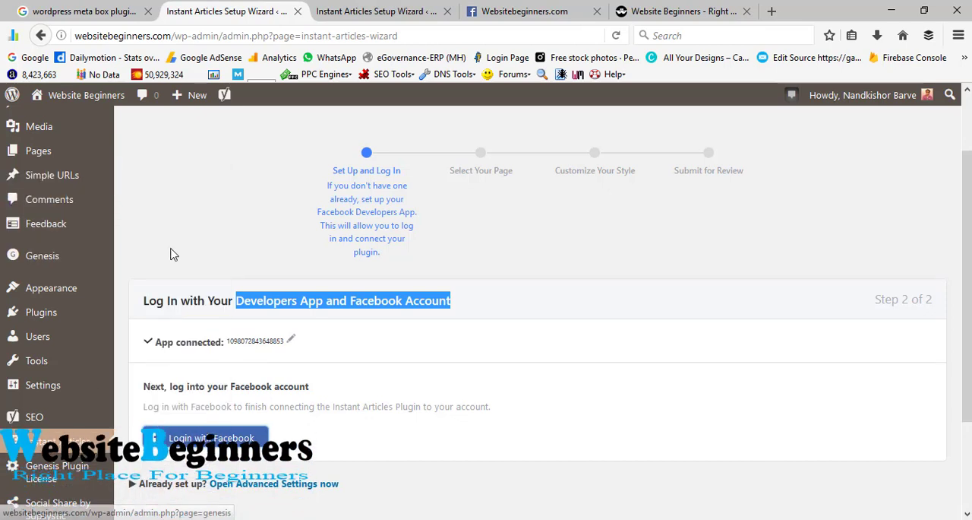
{"action": "mouse_move", "coordinate": [46, 256]}
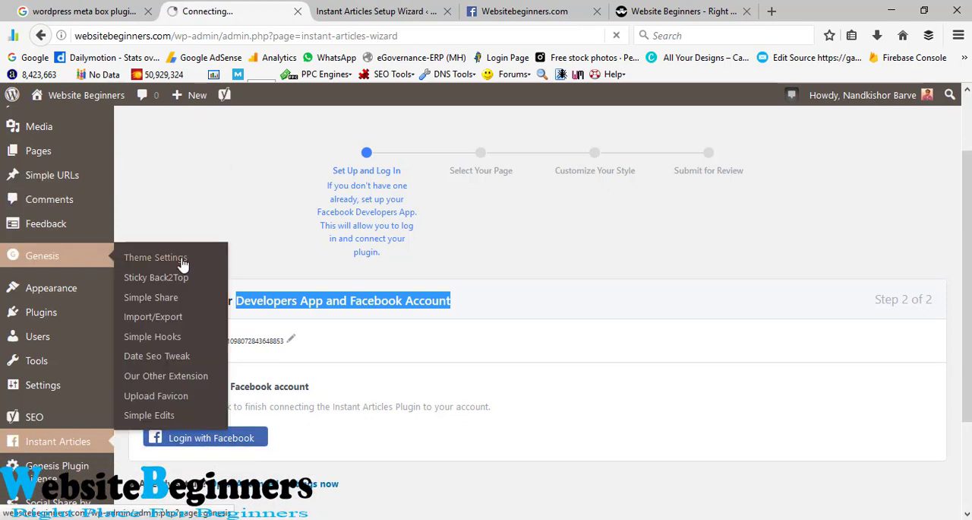
{"action": "left_click", "coordinate": [182, 259]}
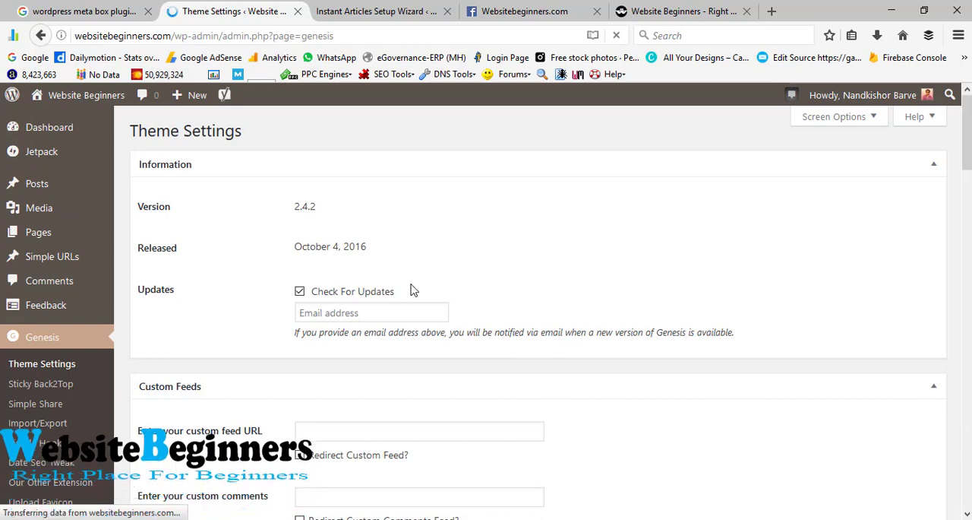
{"action": "scroll", "coordinate": [417, 285], "scroll_direction": "down", "scroll_amount": 10}
{"action": "scroll", "coordinate": [425, 282], "scroll_direction": "down", "scroll_amount": 15}
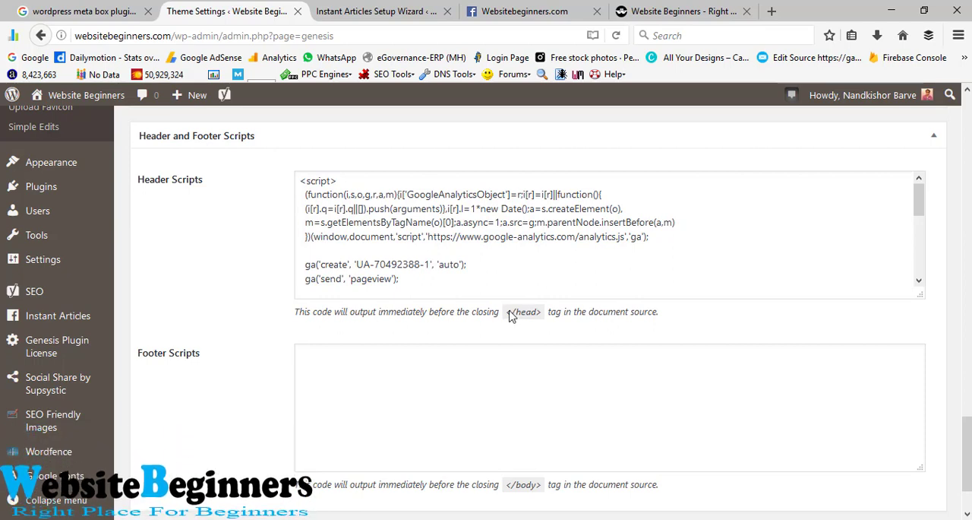
Step: Paste the copied fb:pages meta tag on a new line at the end of the Header Scripts, and save the theme settings
{"action": "left_click_drag", "start_coordinate": [507, 313], "coordinate": [549, 315]}
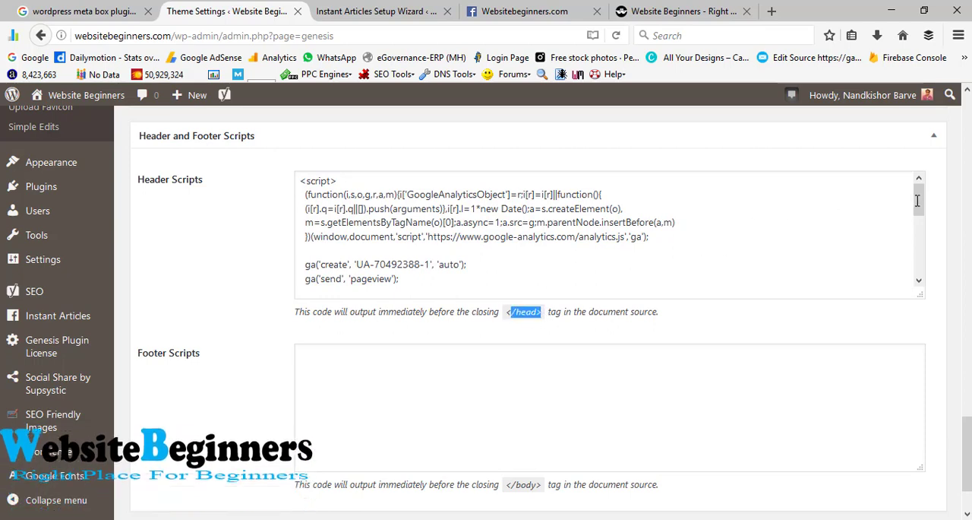
{"action": "left_click_drag", "start_coordinate": [919, 199], "coordinate": [928, 289]}
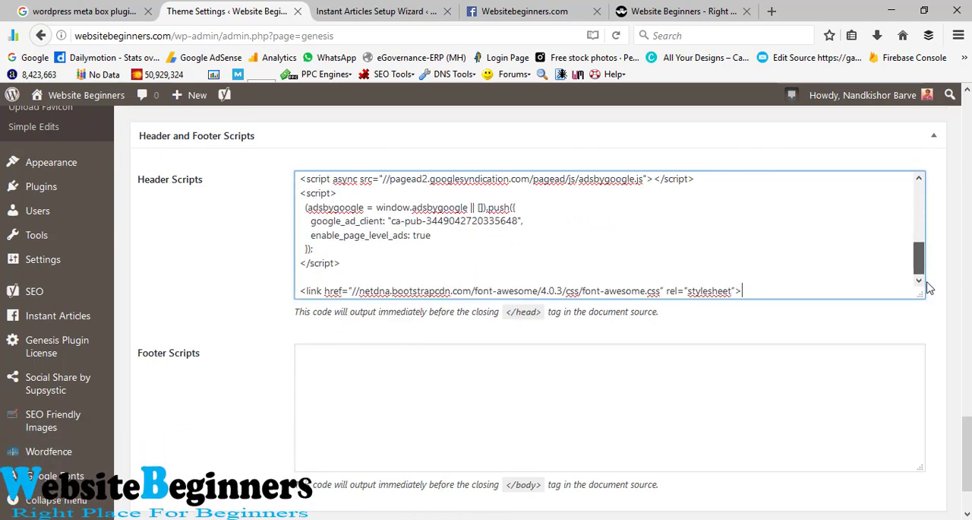
{"action": "key", "text": "Return"}
{"action": "key", "text": "Return"}
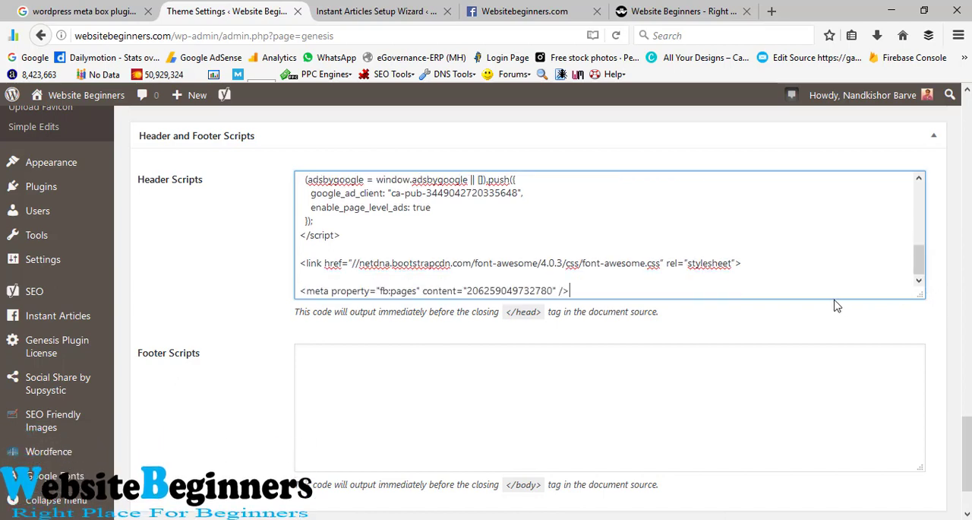
{"action": "scroll", "coordinate": [744, 304], "scroll_direction": "down", "scroll_amount": 2}
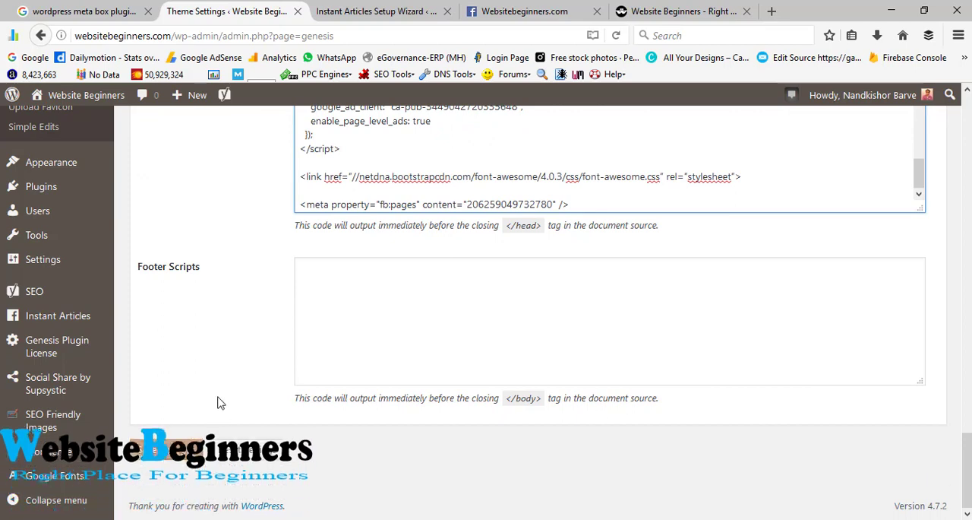
{"action": "left_click", "coordinate": [159, 449]}
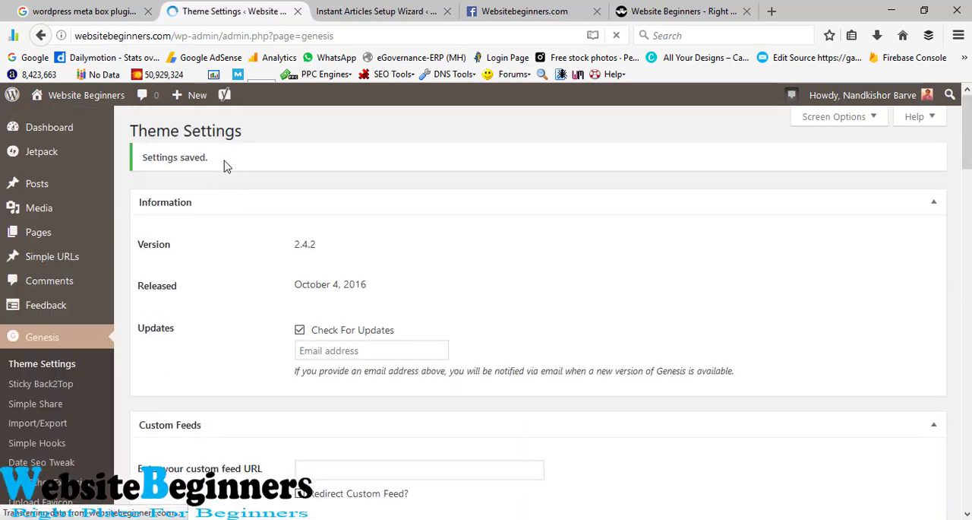
Step: Claim the entered websitebeginners.com URL in the Facebook page's Connect Your Site section, and expand the Production RSS Feed section
{"action": "left_click", "coordinate": [525, 11]}
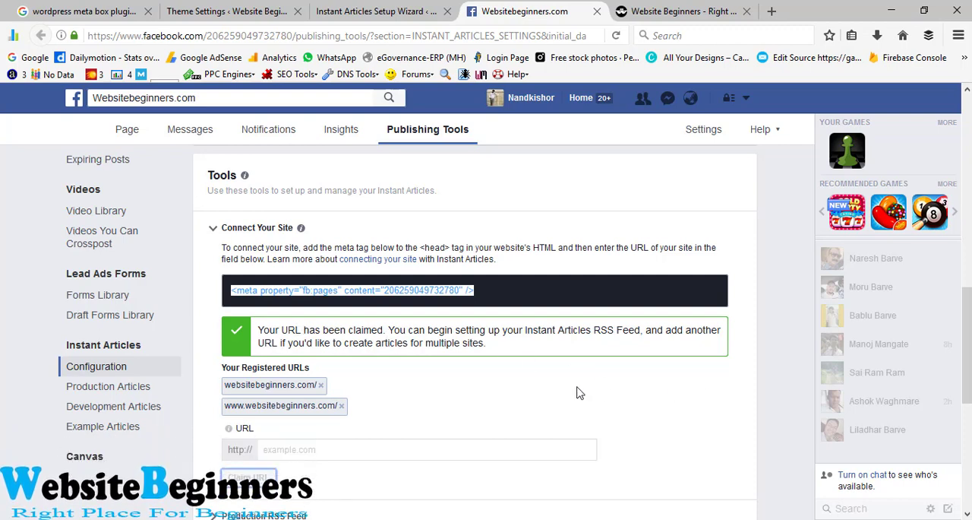
{"action": "scroll", "coordinate": [577, 392], "scroll_direction": "down", "scroll_amount": 3}
{"action": "scroll", "coordinate": [386, 433], "scroll_direction": "up", "scroll_amount": 2}
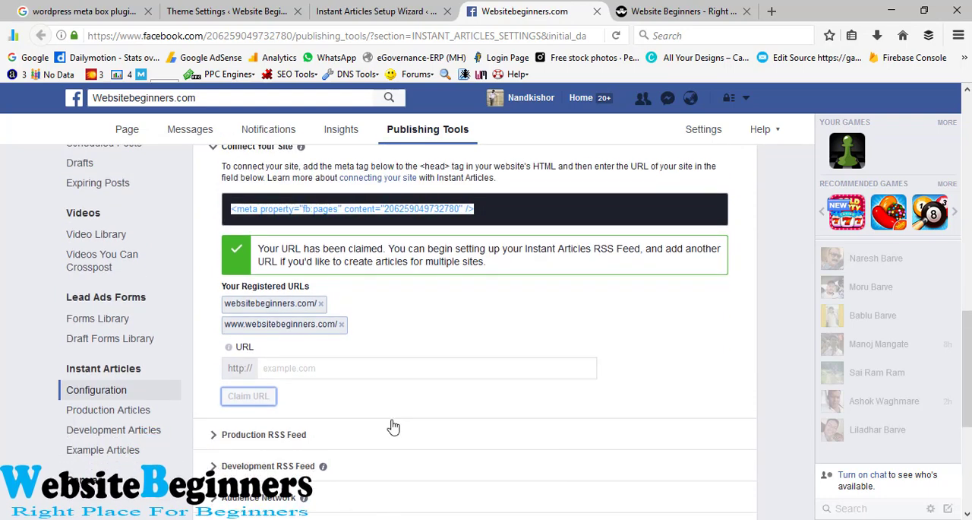
{"action": "left_click", "coordinate": [218, 436]}
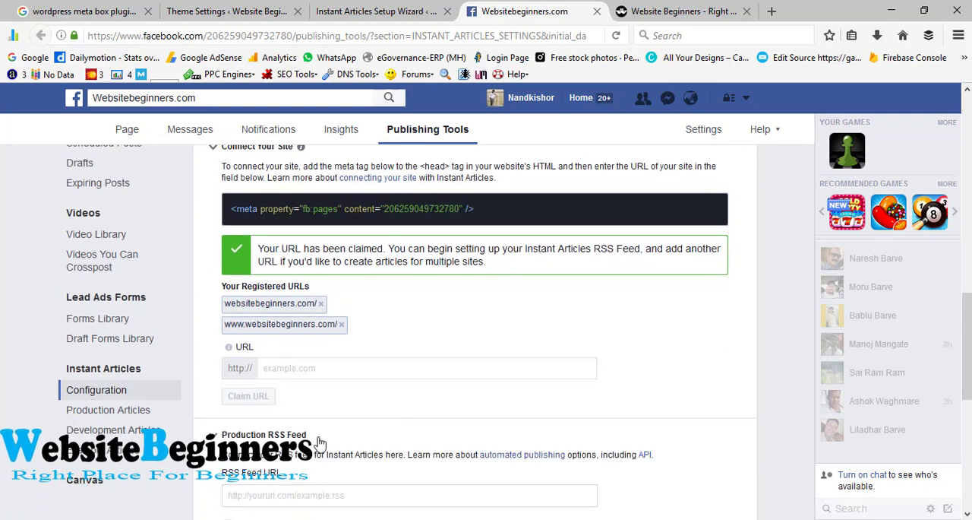
{"action": "scroll", "coordinate": [354, 428], "scroll_direction": "down", "scroll_amount": 2}
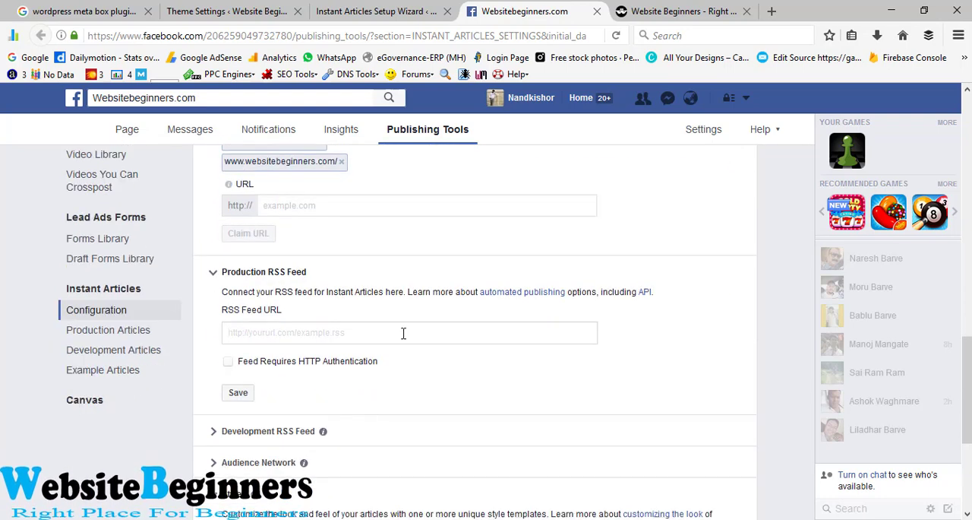
Step: Load websitebeginners.com/feed/instant-articles in the website's browser tab and look through the Instant Articles feed
{"action": "left_click", "coordinate": [651, 7]}
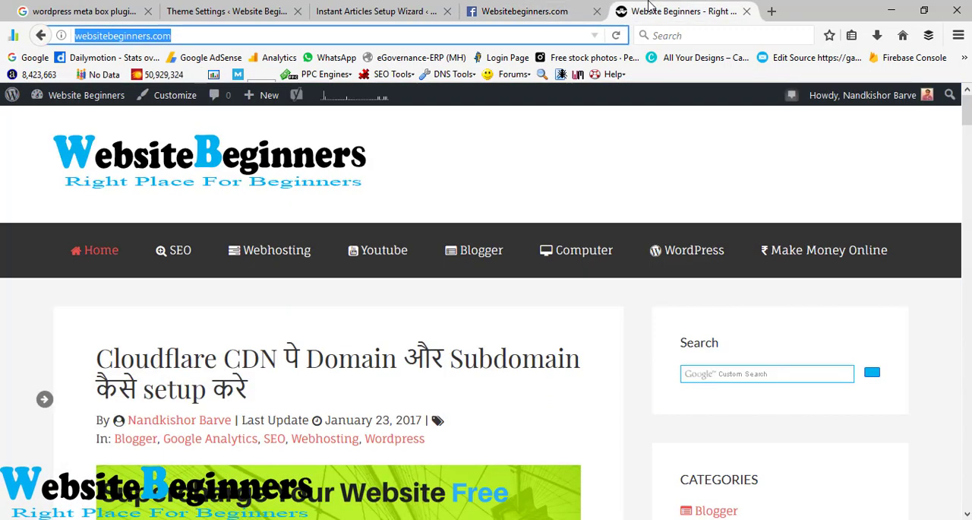
{"action": "left_click", "coordinate": [479, 36]}
{"action": "type", "text": "/feed"}
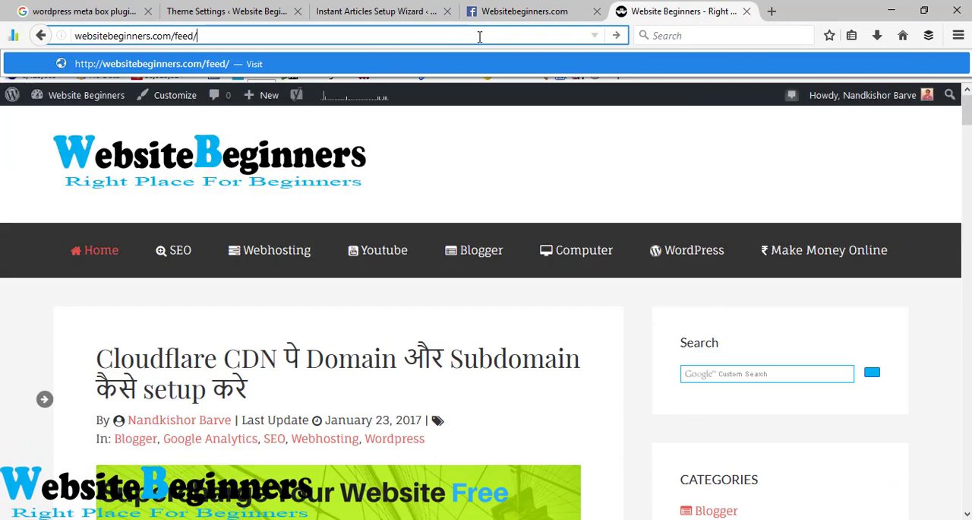
{"action": "type", "text": "/instant"}
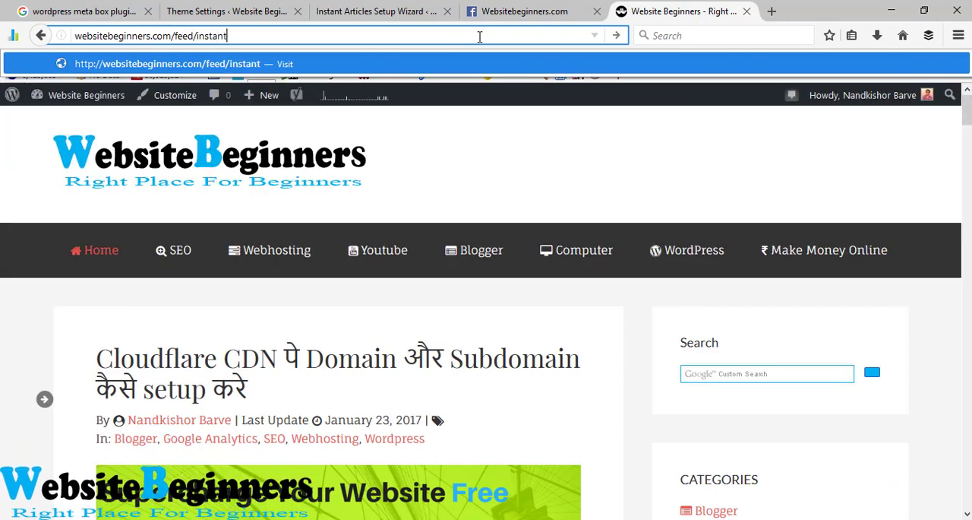
{"action": "type", "text": "-art"}
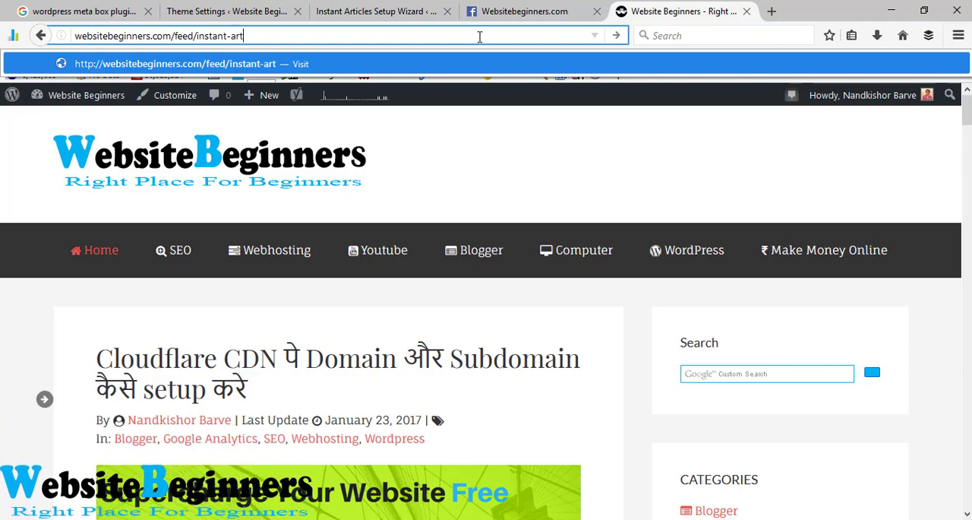
{"action": "type", "text": "icles"}
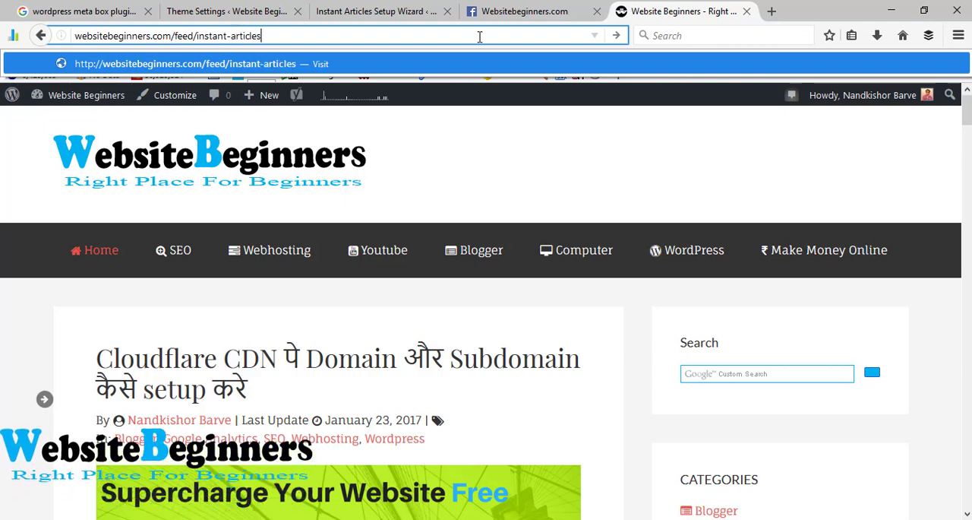
{"action": "key", "text": "Return"}
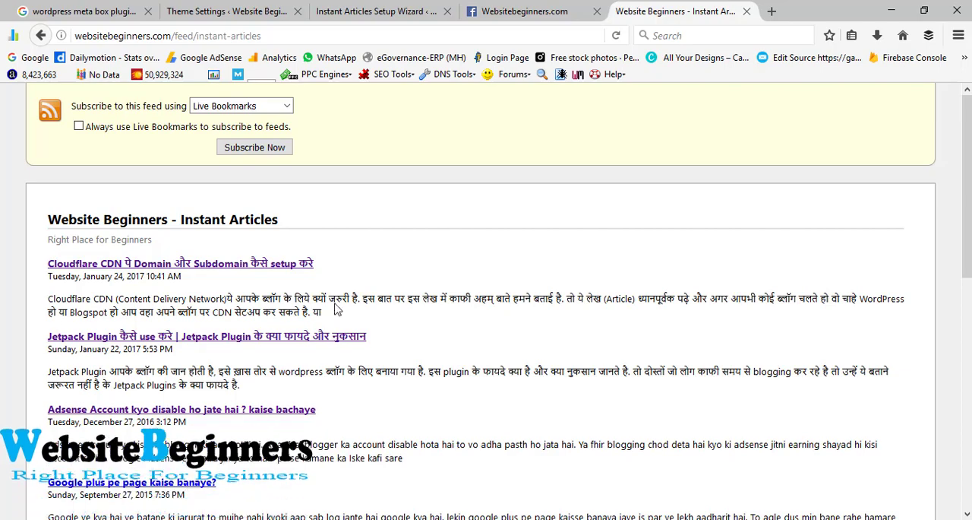
{"action": "scroll", "coordinate": [5, 334], "scroll_direction": "down", "scroll_amount": 7}
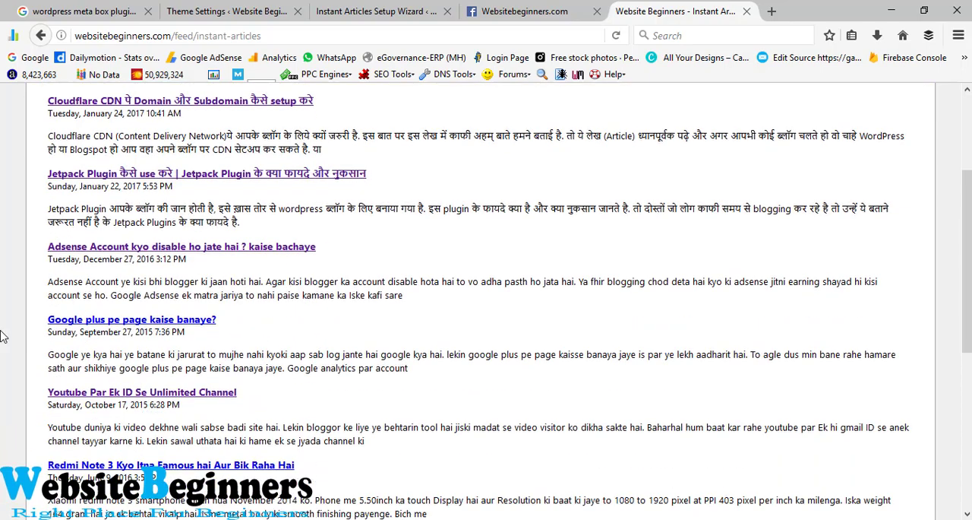
{"action": "scroll", "coordinate": [4, 334], "scroll_direction": "up", "scroll_amount": 7}
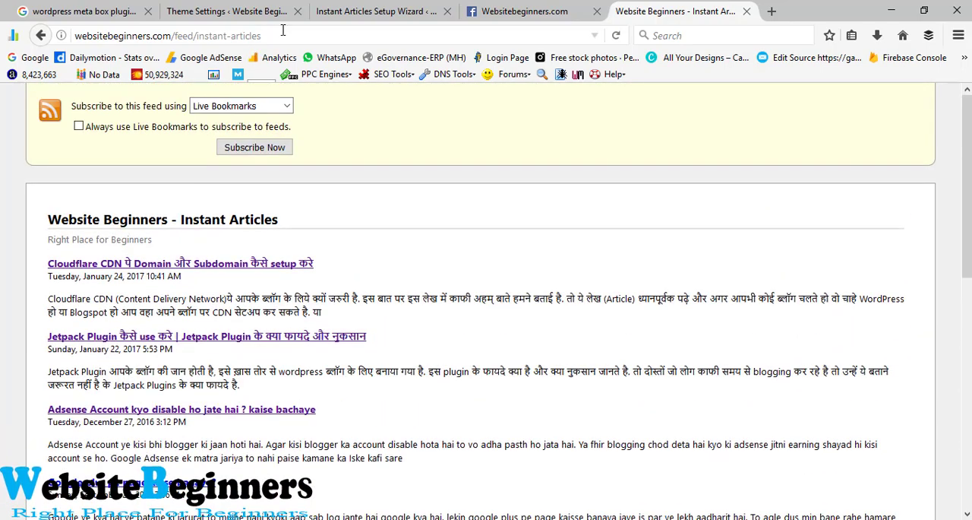
{"action": "left_click", "coordinate": [281, 35]}
{"action": "key", "text": "ctrl+c"}
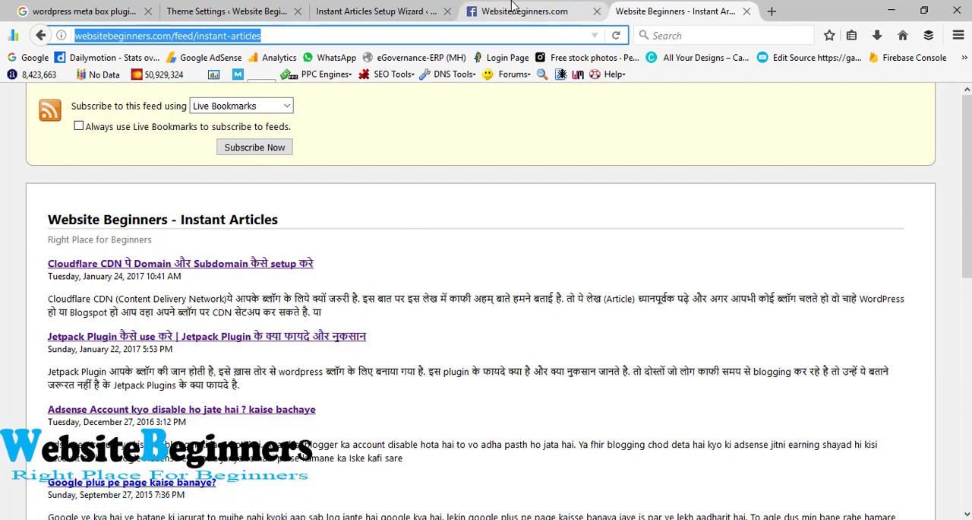
{"action": "left_click", "coordinate": [577, 12]}
{"action": "left_click", "coordinate": [396, 9]}
{"action": "left_click", "coordinate": [502, 12]}
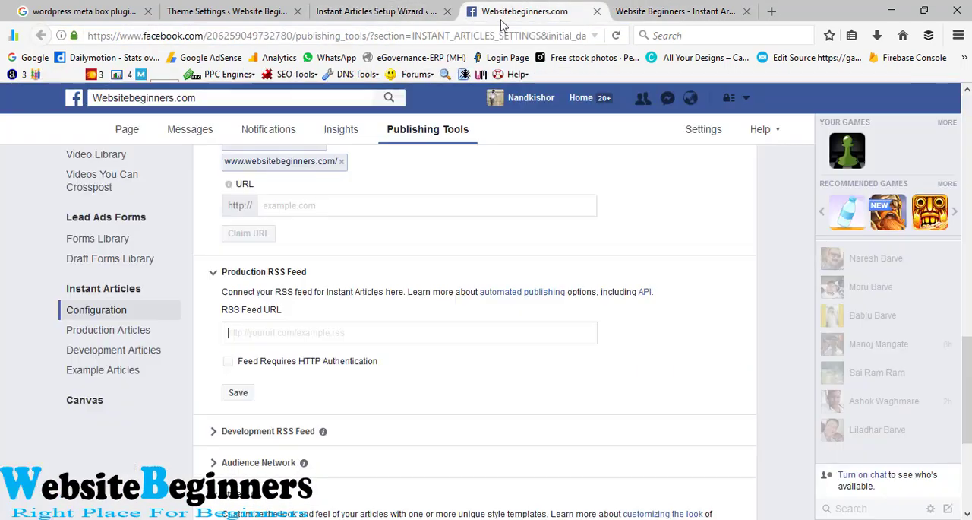
{"action": "left_click", "coordinate": [327, 332]}
{"action": "key", "text": "ctrl+v"}
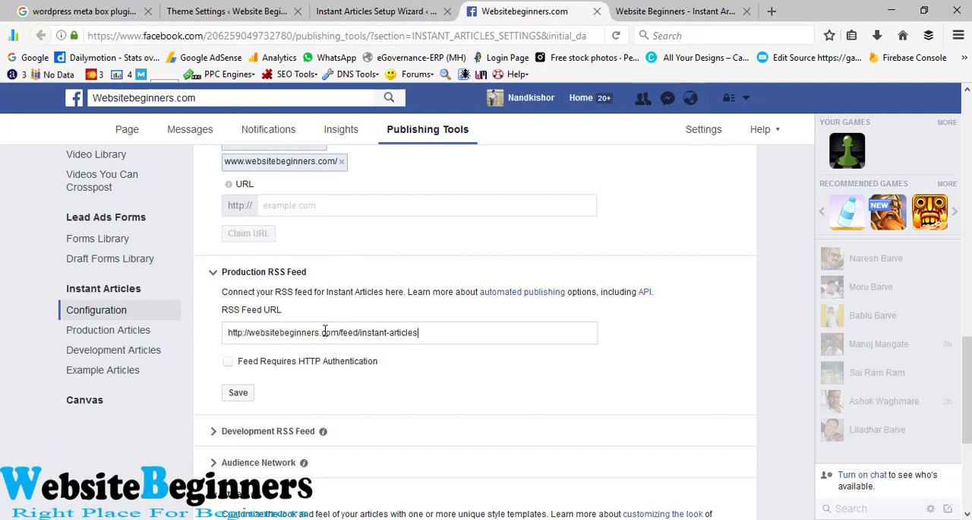
{"action": "left_click", "coordinate": [245, 395]}
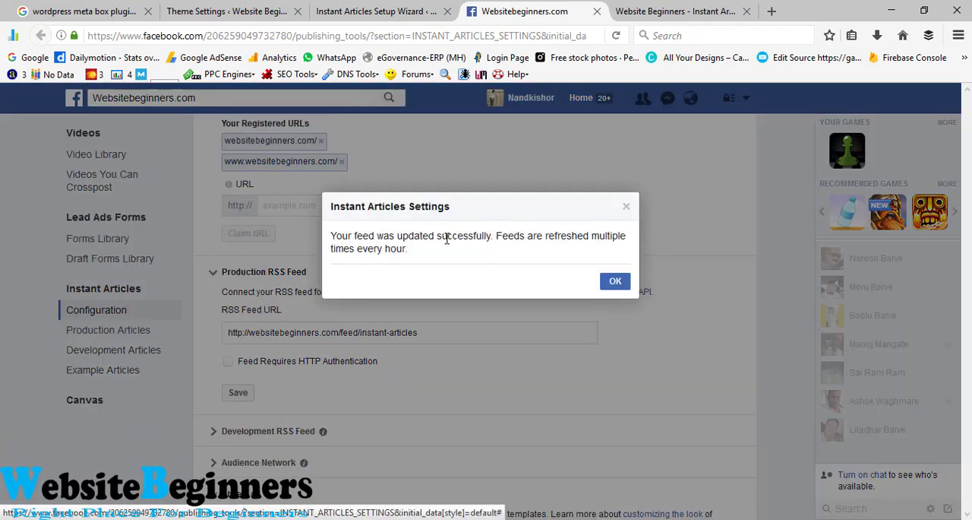
{"action": "left_click", "coordinate": [617, 282]}
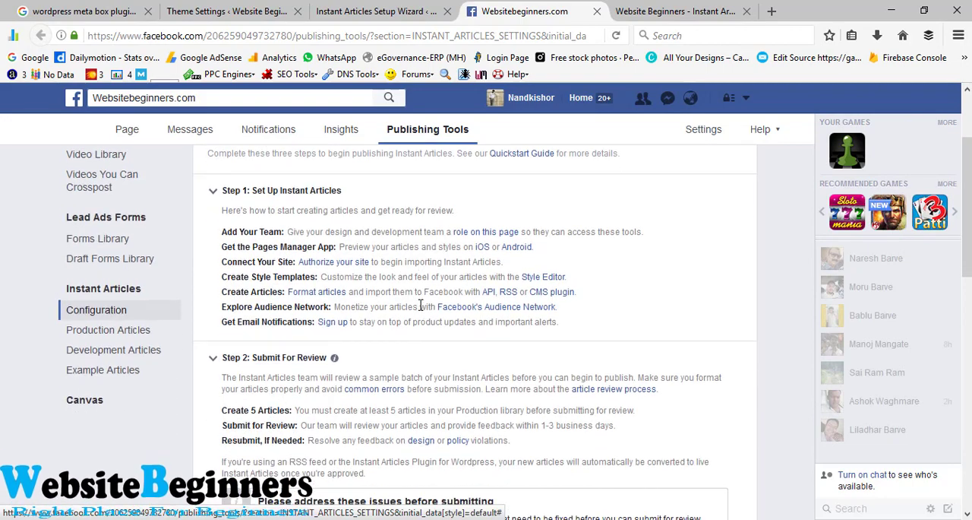
Step: Check the saved feed URL in the Production RSS Feed section of the Instant Articles tools, and collapse the section
{"action": "scroll", "coordinate": [423, 309], "scroll_direction": "down", "scroll_amount": 10}
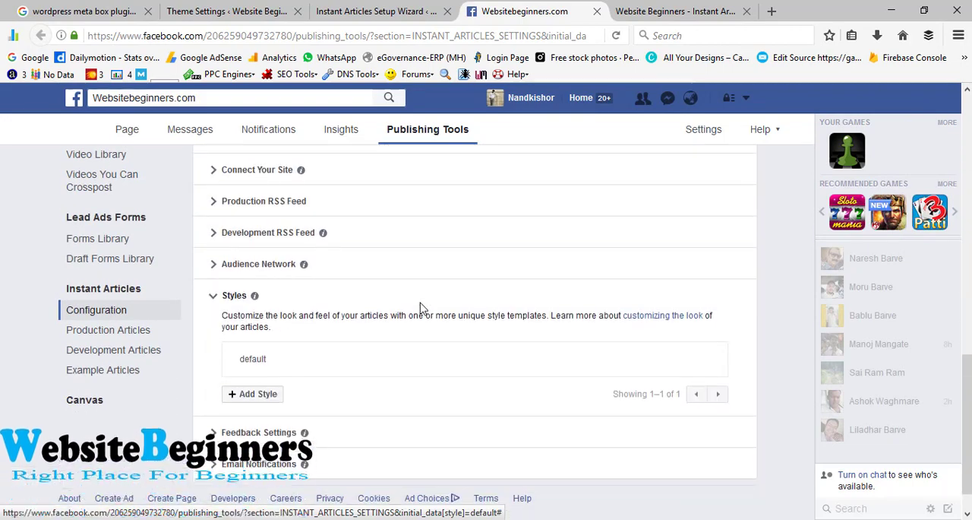
{"action": "scroll", "coordinate": [423, 310], "scroll_direction": "down", "scroll_amount": 1}
{"action": "scroll", "coordinate": [380, 353], "scroll_direction": "up", "scroll_amount": 2}
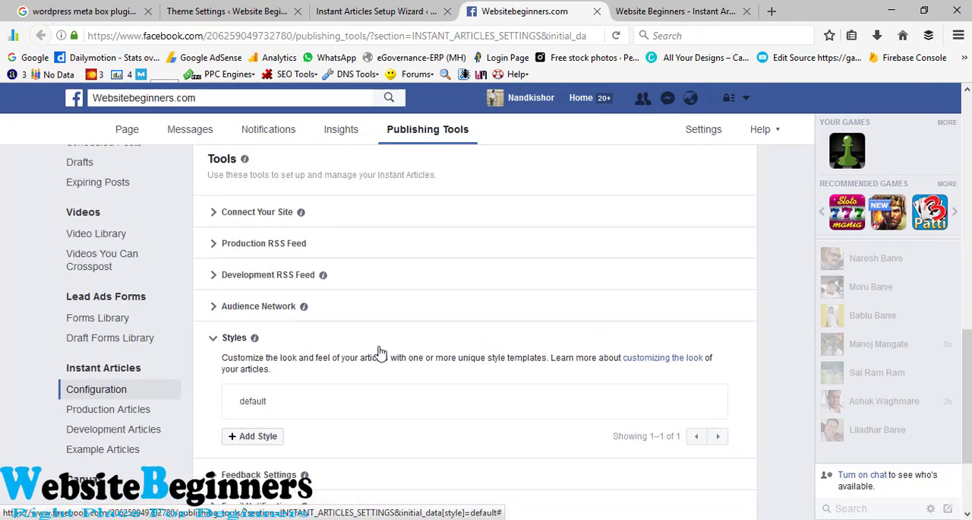
{"action": "left_click", "coordinate": [220, 244]}
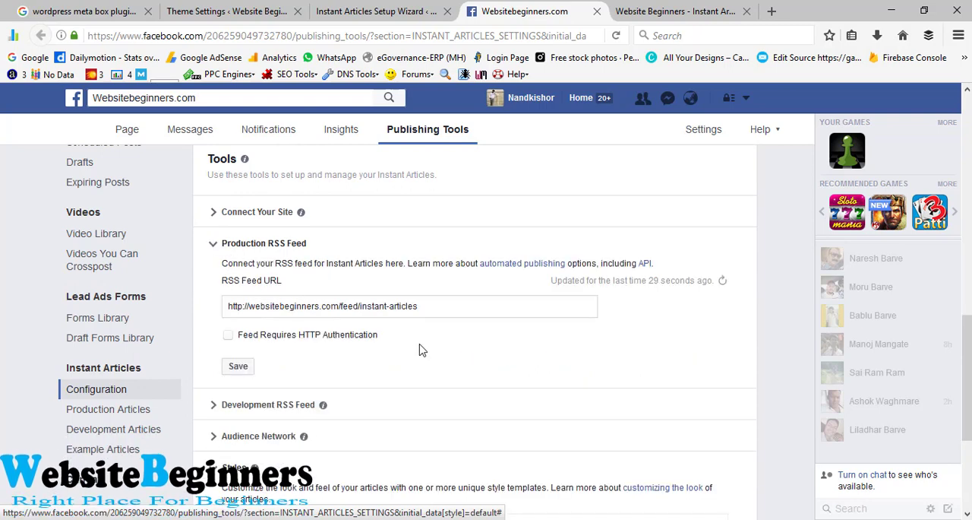
{"action": "left_click", "coordinate": [216, 245]}
{"action": "left_click", "coordinate": [216, 245]}
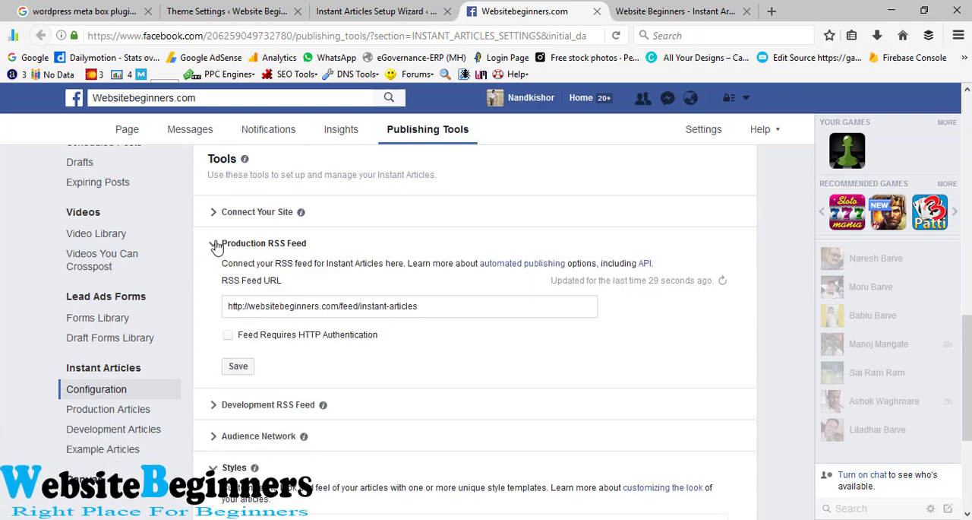
{"action": "left_click", "coordinate": [215, 245]}
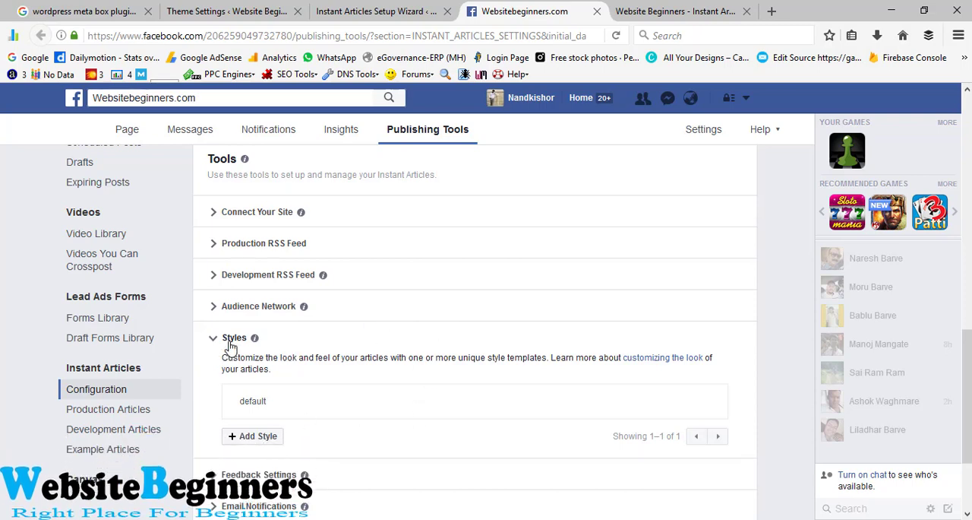
Step: Open the default article style, upload the Website Beginners image as its logo, and save the style
{"action": "left_click", "coordinate": [295, 410]}
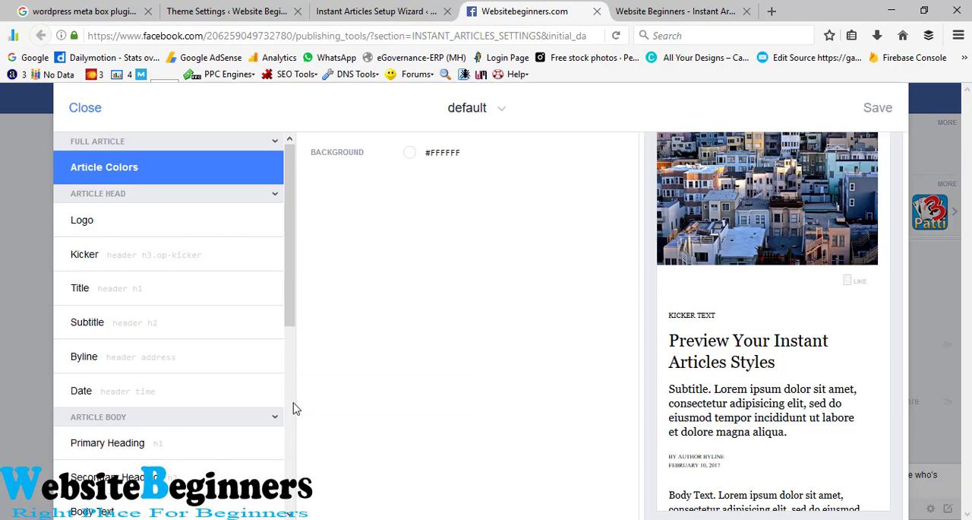
{"action": "left_click", "coordinate": [116, 222]}
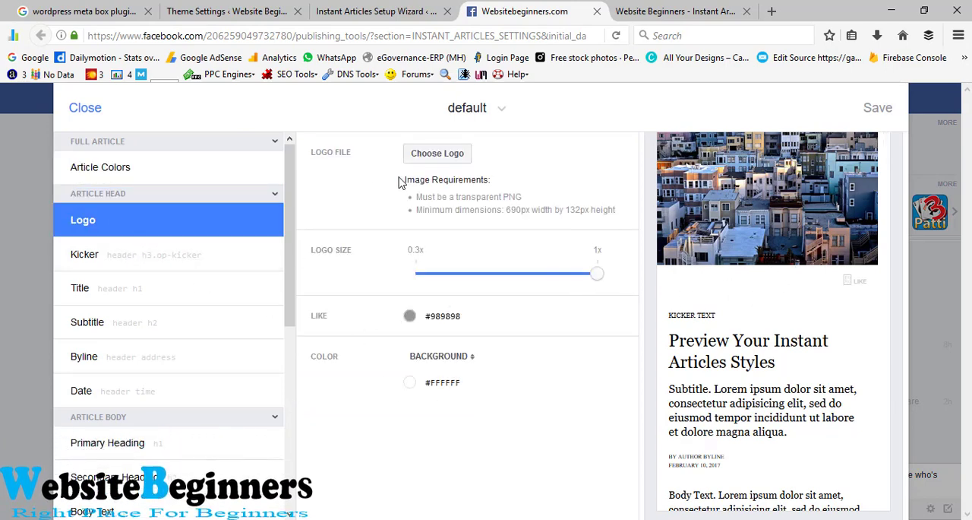
{"action": "left_click", "coordinate": [439, 158]}
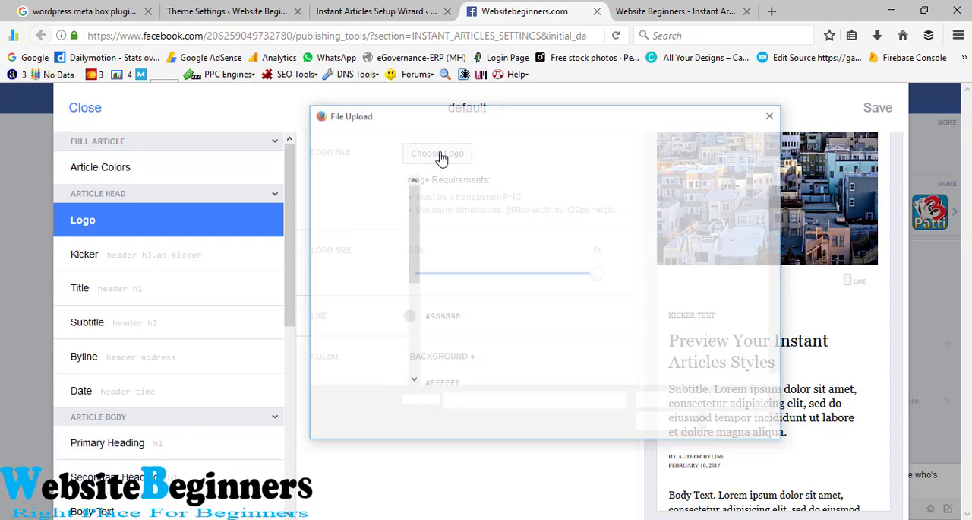
{"action": "scroll", "coordinate": [722, 228], "scroll_direction": "down", "scroll_amount": 10}
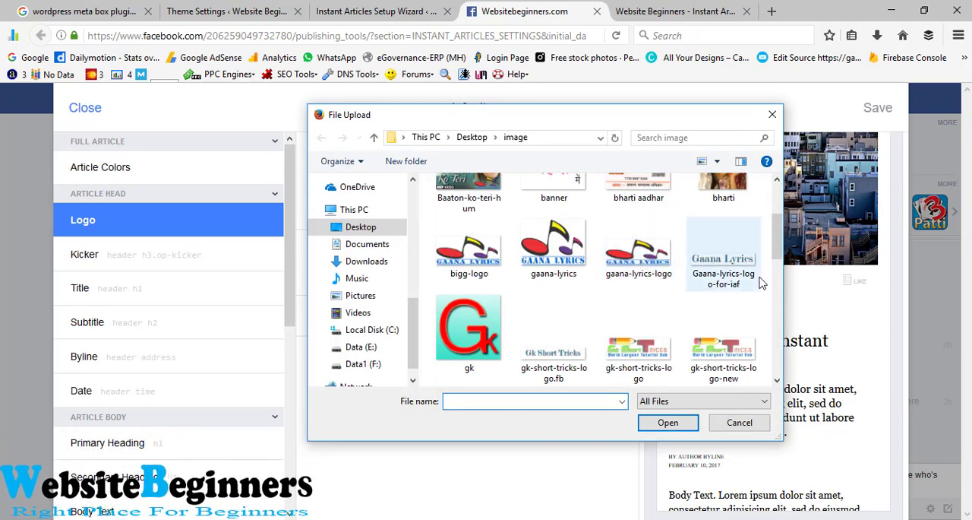
{"action": "scroll", "coordinate": [638, 258], "scroll_direction": "down", "scroll_amount": 6}
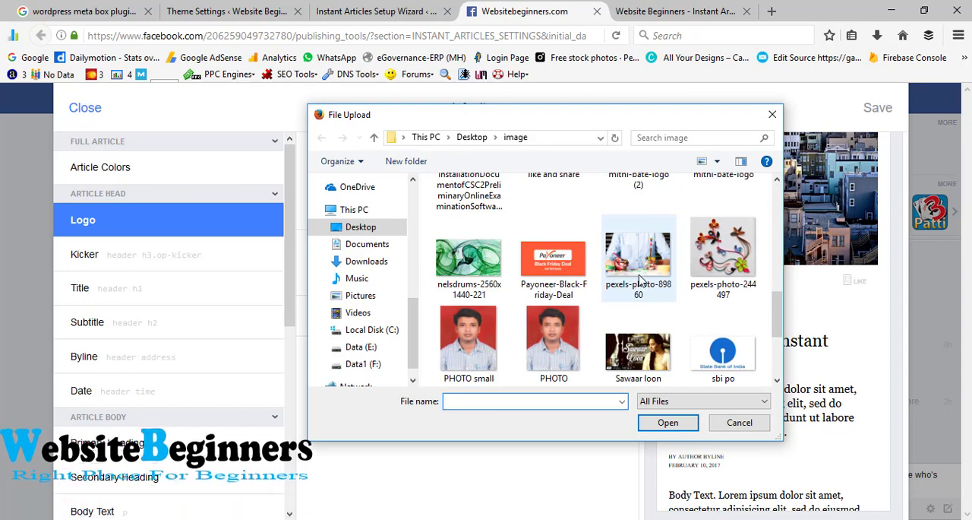
{"action": "left_click", "coordinate": [725, 364]}
{"action": "double_click", "coordinate": [725, 365]}
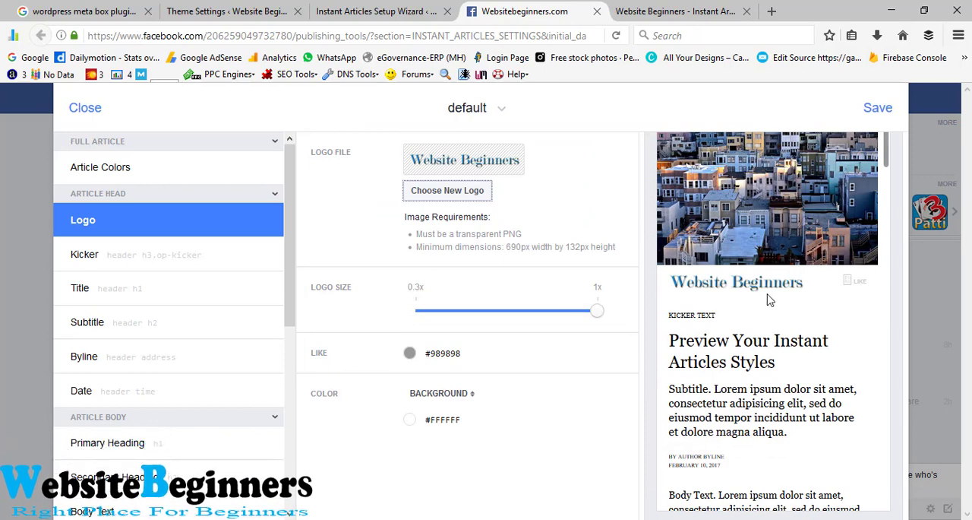
{"action": "left_click", "coordinate": [881, 108]}
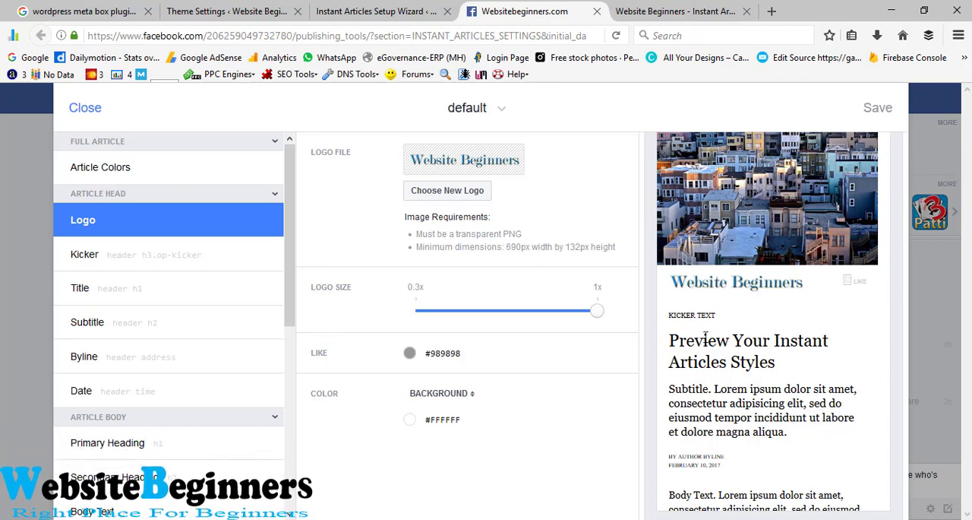
Step: Look through the styled article preview and the Kicker and Subtitle style settings, and close the style editor
{"action": "scroll", "coordinate": [707, 335], "scroll_direction": "down", "scroll_amount": 1}
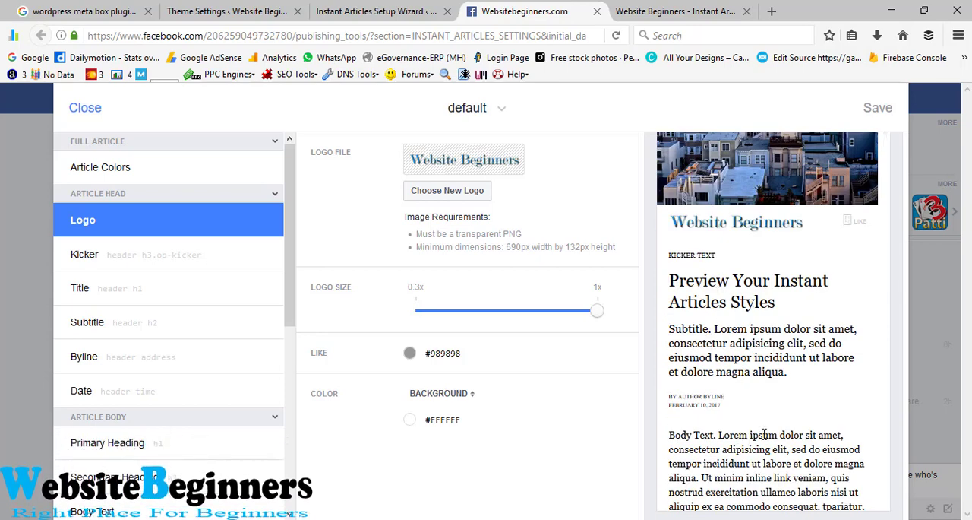
{"action": "scroll", "coordinate": [728, 355], "scroll_direction": "down", "scroll_amount": 10}
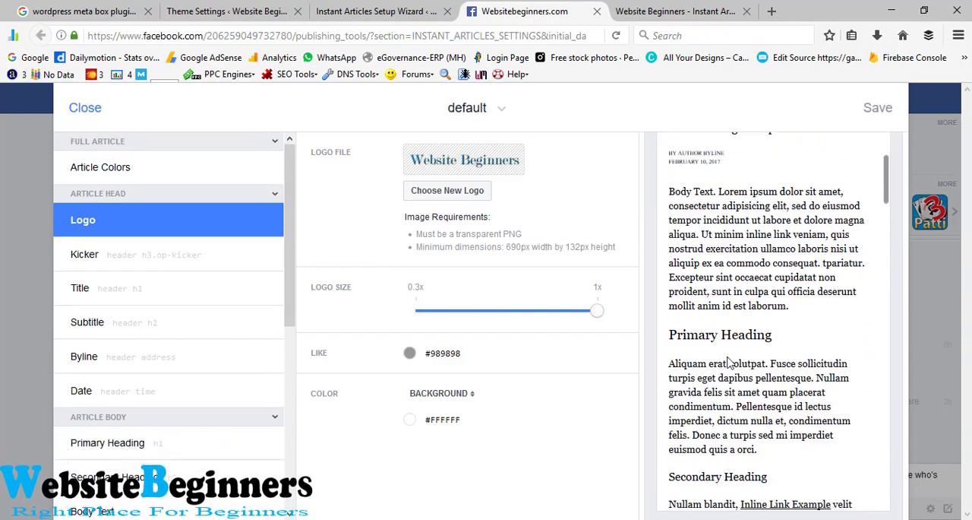
{"action": "scroll", "coordinate": [728, 356], "scroll_direction": "down", "scroll_amount": 8}
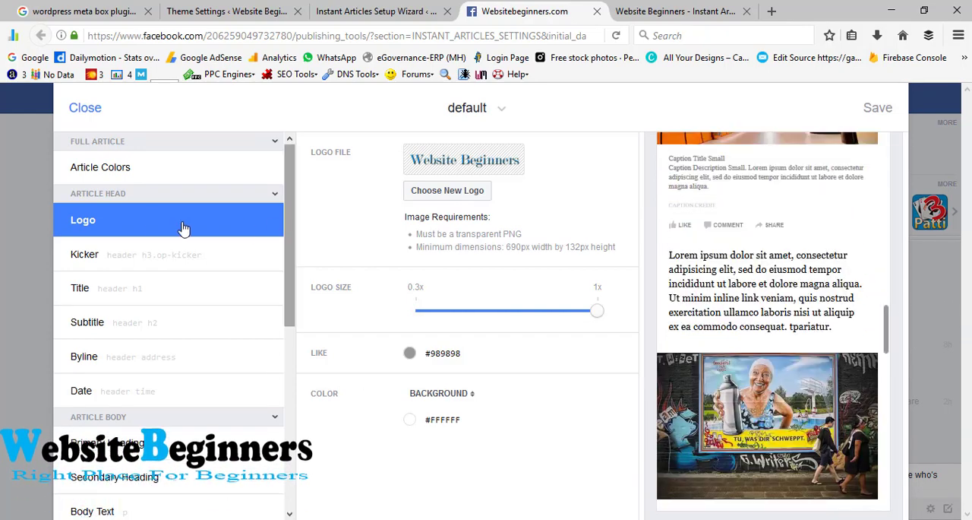
{"action": "left_click", "coordinate": [118, 264]}
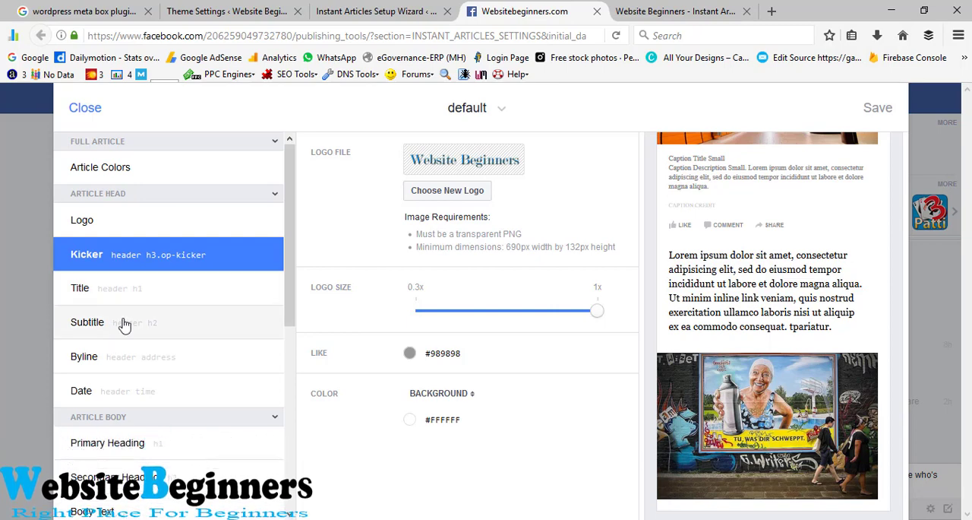
{"action": "left_click", "coordinate": [124, 325]}
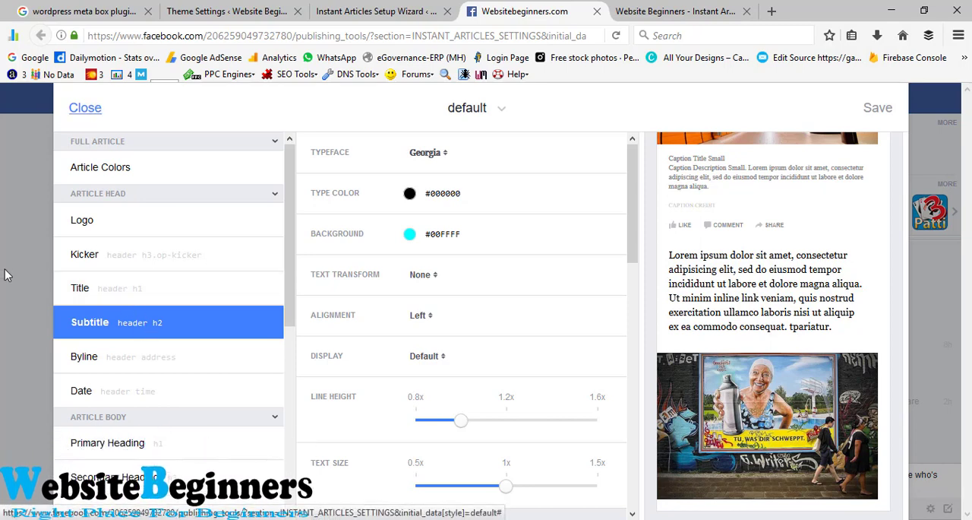
Step: Examine the Instant Articles configuration page on Facebook up to the Step 2 review requirements, glancing at the WordPress setup wizard in between
{"action": "scroll", "coordinate": [10, 270], "scroll_direction": "down", "scroll_amount": 1}
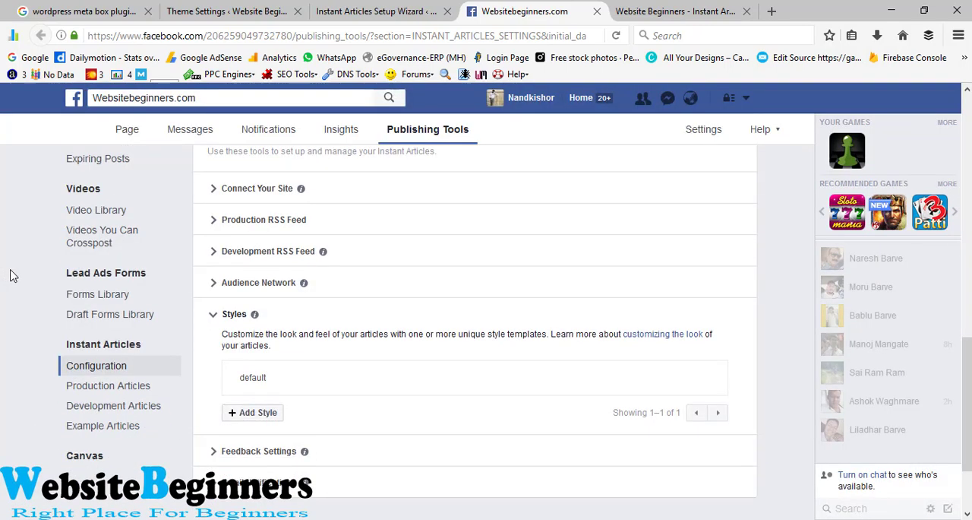
{"action": "scroll", "coordinate": [11, 276], "scroll_direction": "down", "scroll_amount": 3}
{"action": "scroll", "coordinate": [13, 273], "scroll_direction": "up", "scroll_amount": 5}
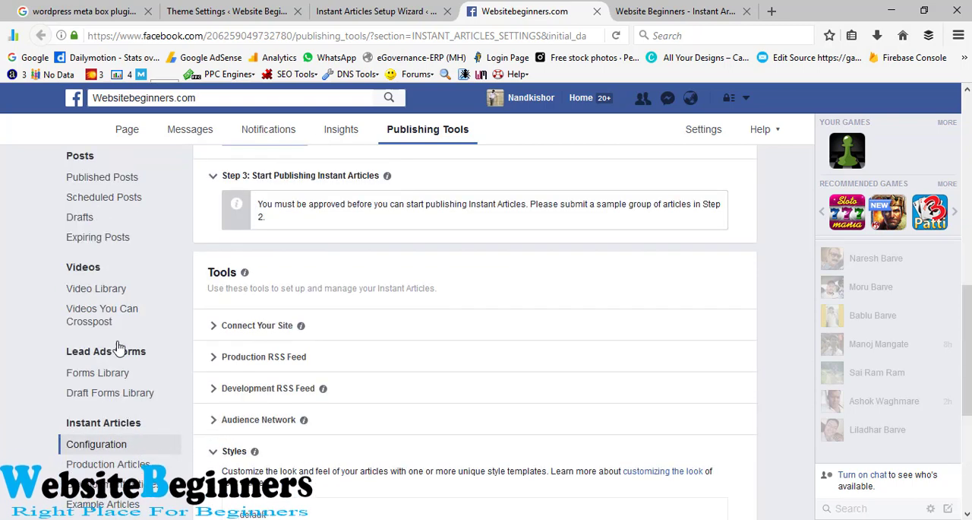
{"action": "left_click", "coordinate": [337, 12]}
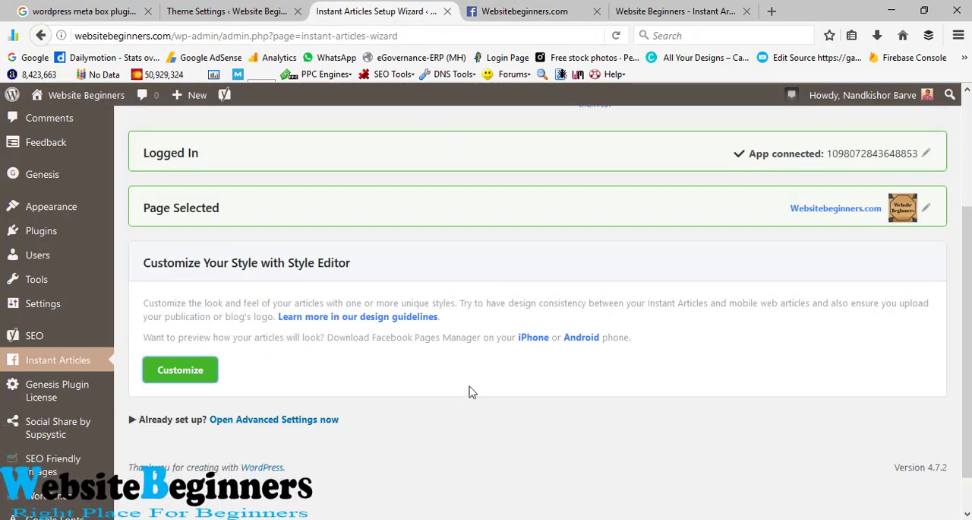
{"action": "left_click", "coordinate": [502, 11]}
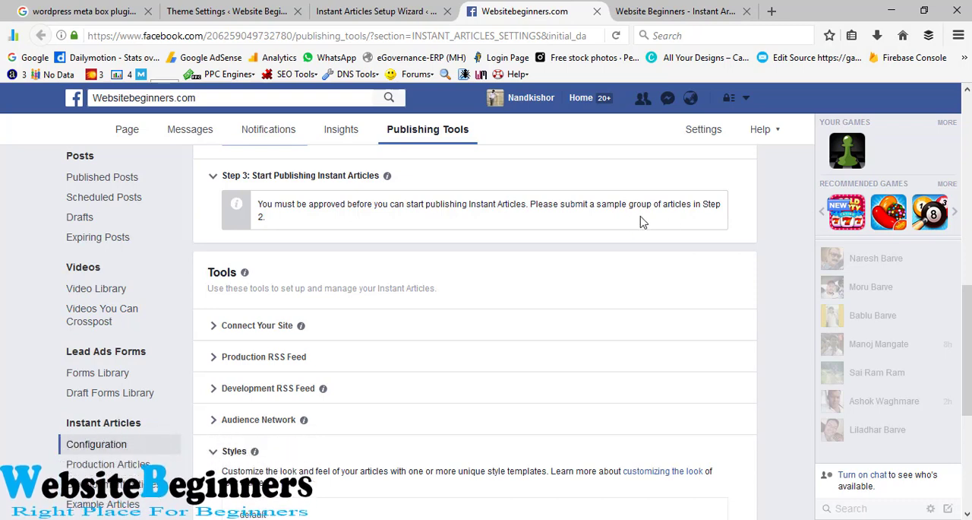
{"action": "scroll", "coordinate": [1, 277], "scroll_direction": "up", "scroll_amount": 4}
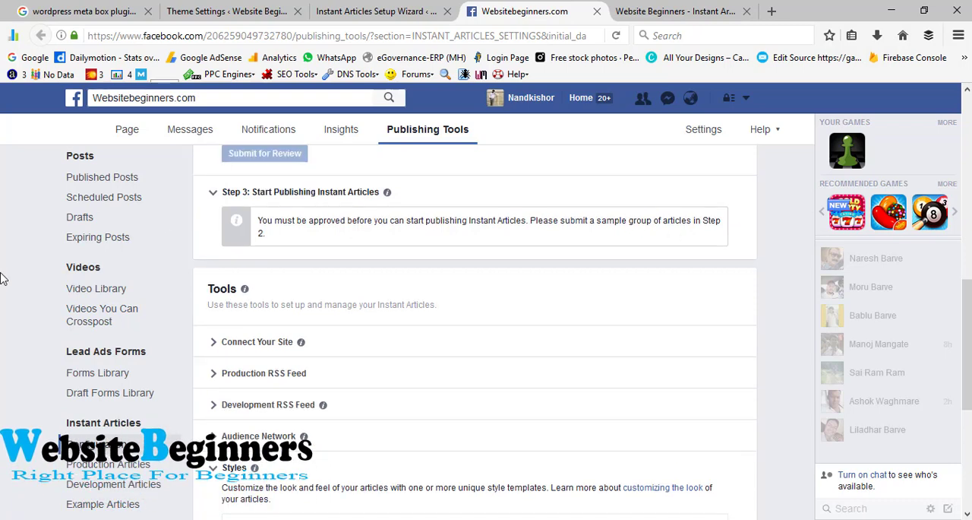
{"action": "scroll", "coordinate": [1, 277], "scroll_direction": "up", "scroll_amount": 1}
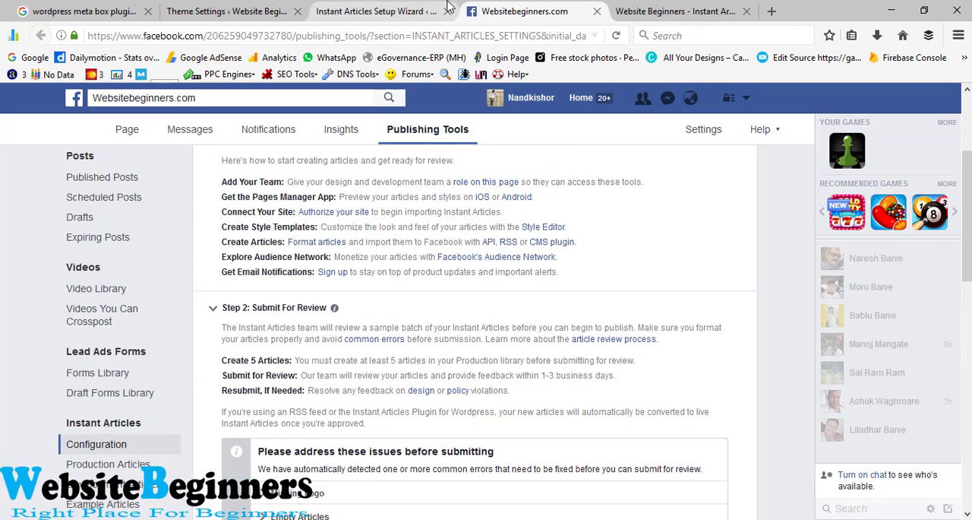
Step: Open the list of all posts in the WordPress admin and go to the last posts on its first page
{"action": "left_click", "coordinate": [403, 8]}
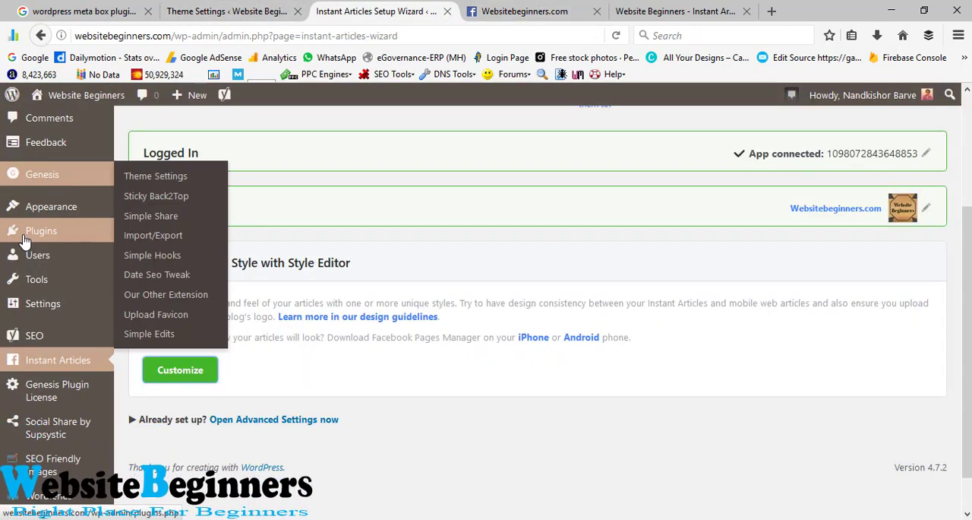
{"action": "left_click", "coordinate": [226, 10]}
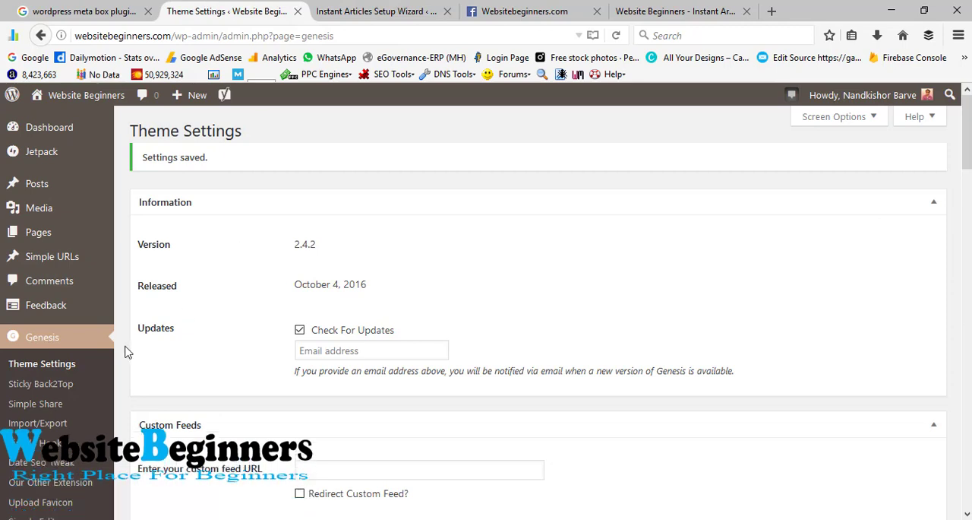
{"action": "mouse_move", "coordinate": [46, 191]}
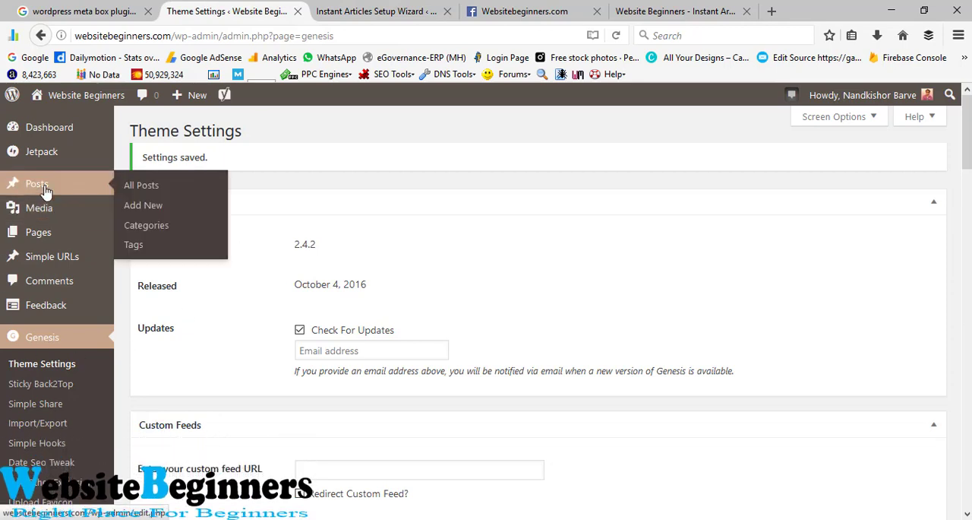
{"action": "left_click", "coordinate": [141, 189]}
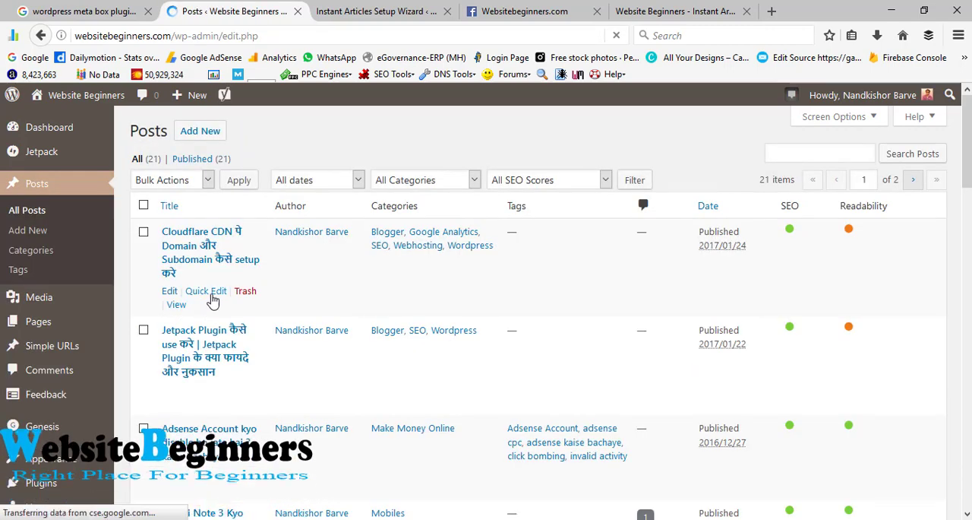
{"action": "scroll", "coordinate": [197, 365], "scroll_direction": "down", "scroll_amount": 2}
{"action": "scroll", "coordinate": [182, 390], "scroll_direction": "down", "scroll_amount": 15}
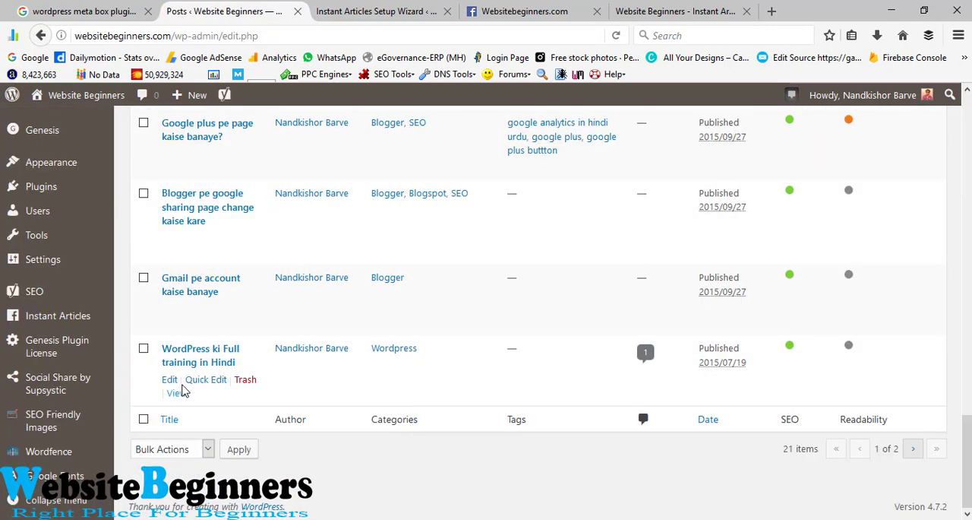
Step: Resave the last three posts on the list through Quick Edit without changing them, and return to the Instant Articles Setup Wizard
{"action": "left_click", "coordinate": [207, 380]}
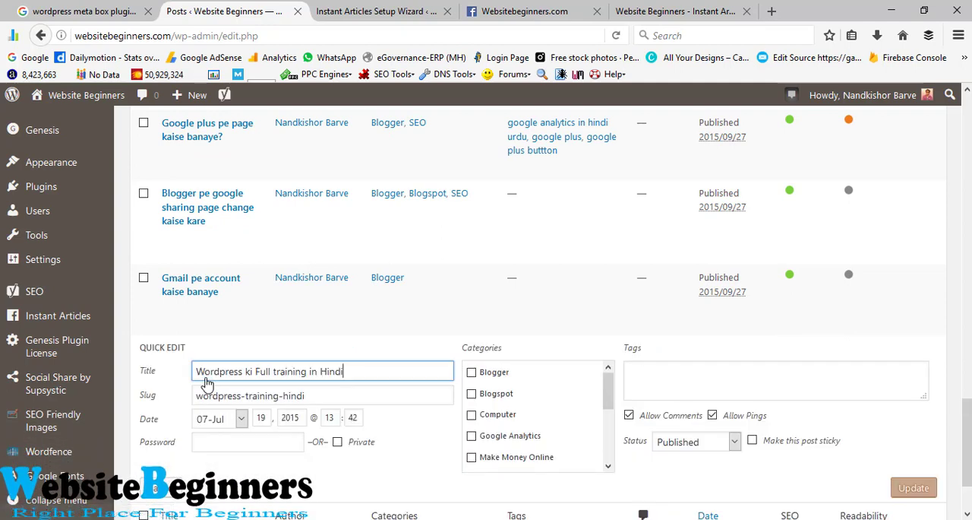
{"action": "left_click", "coordinate": [906, 485]}
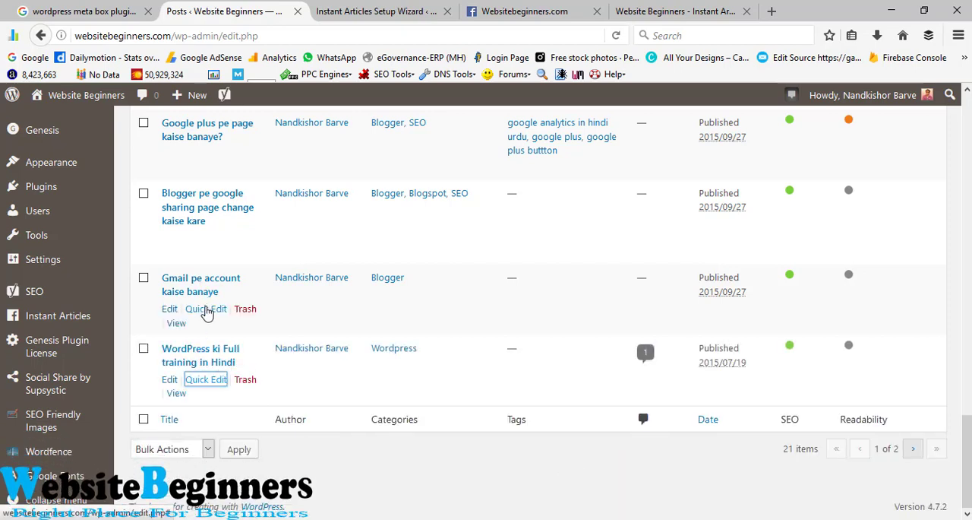
{"action": "left_click", "coordinate": [206, 309]}
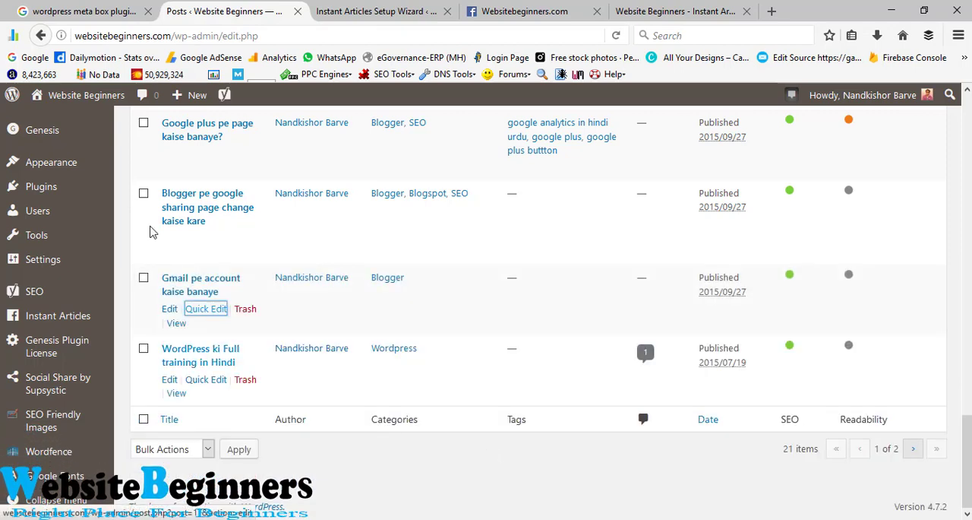
{"action": "left_click", "coordinate": [206, 238]}
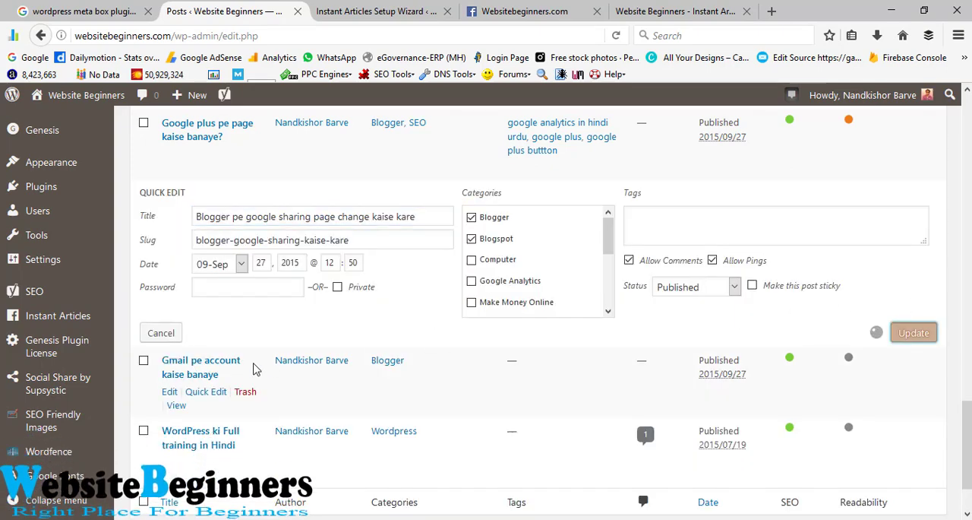
{"action": "left_click", "coordinate": [371, 7]}
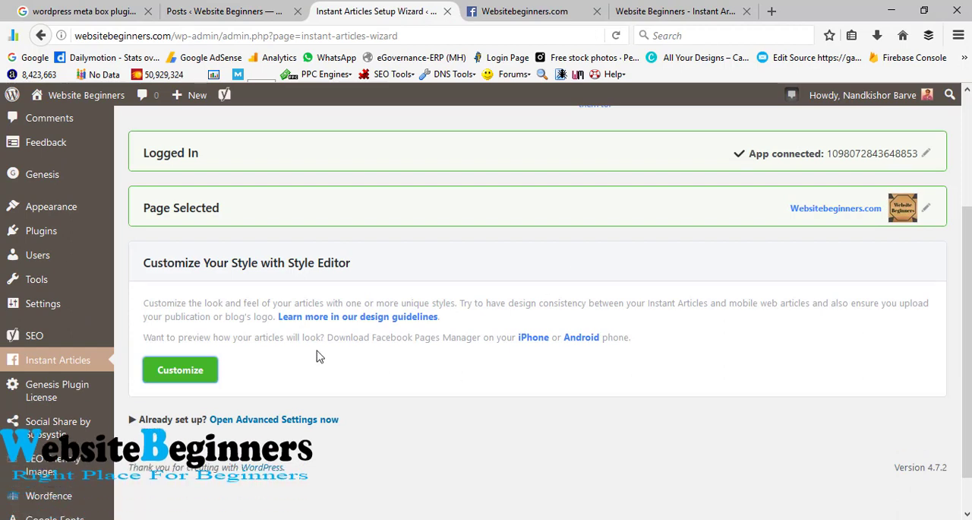